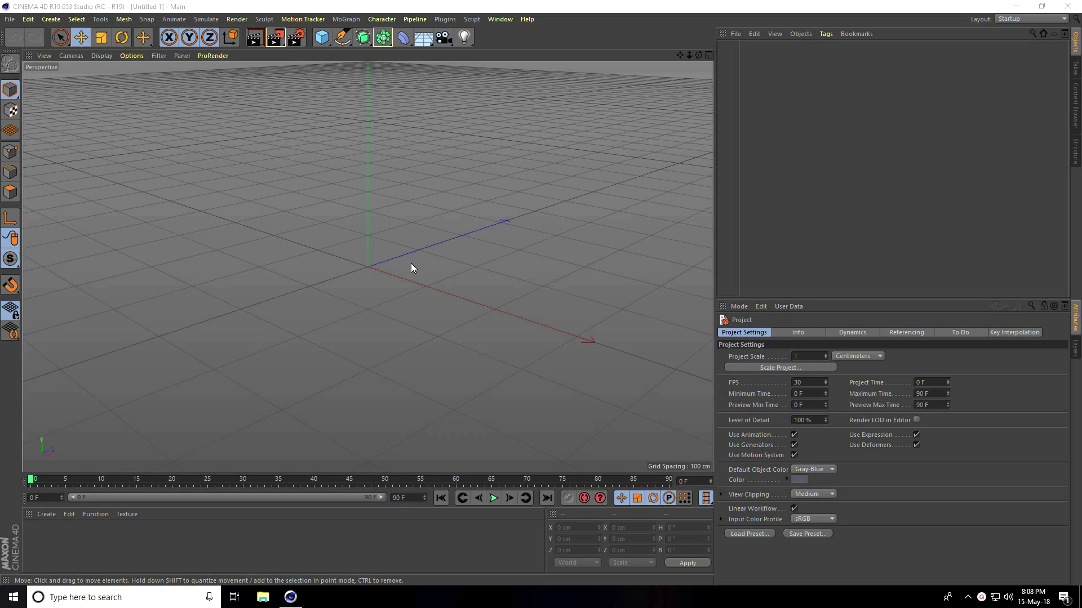
Open the cinema-4d-studio lights scene file and orbit around the studio set
alt+drag(391, 282, 386, 270)
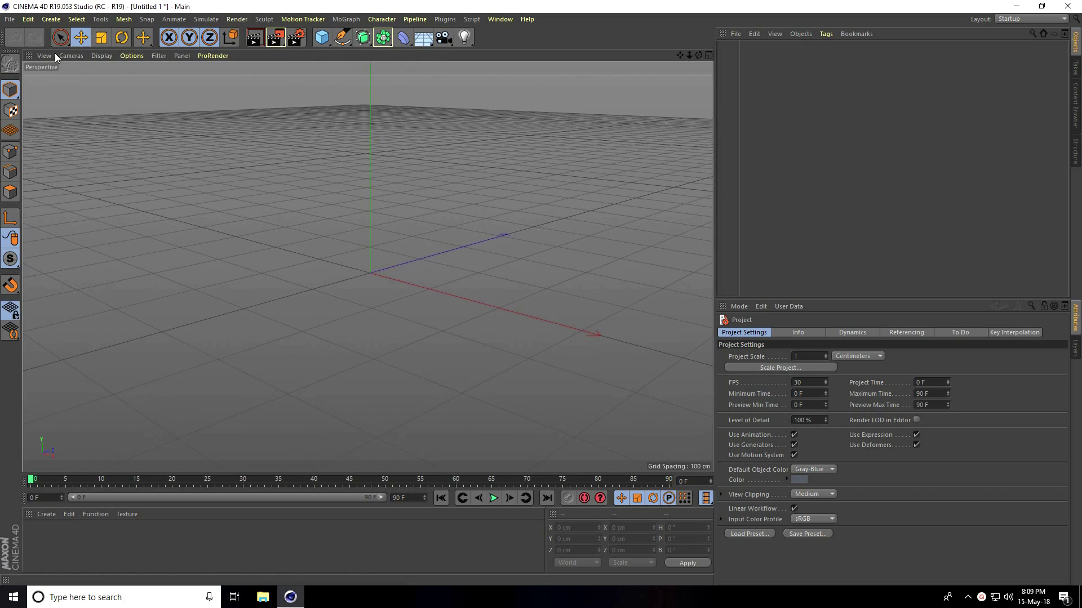
click(10, 19)
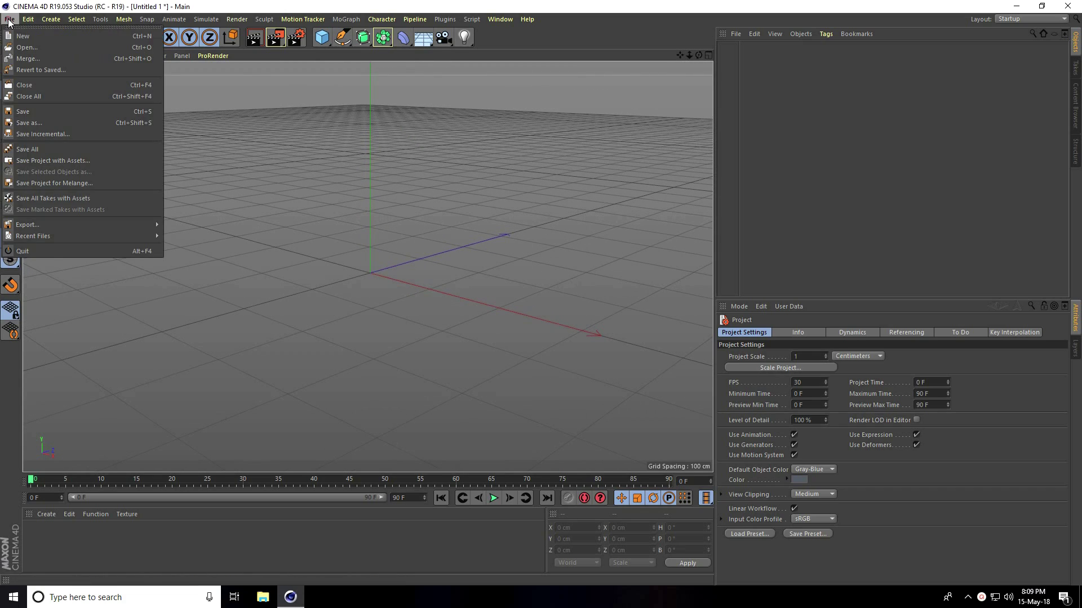
click(9, 65)
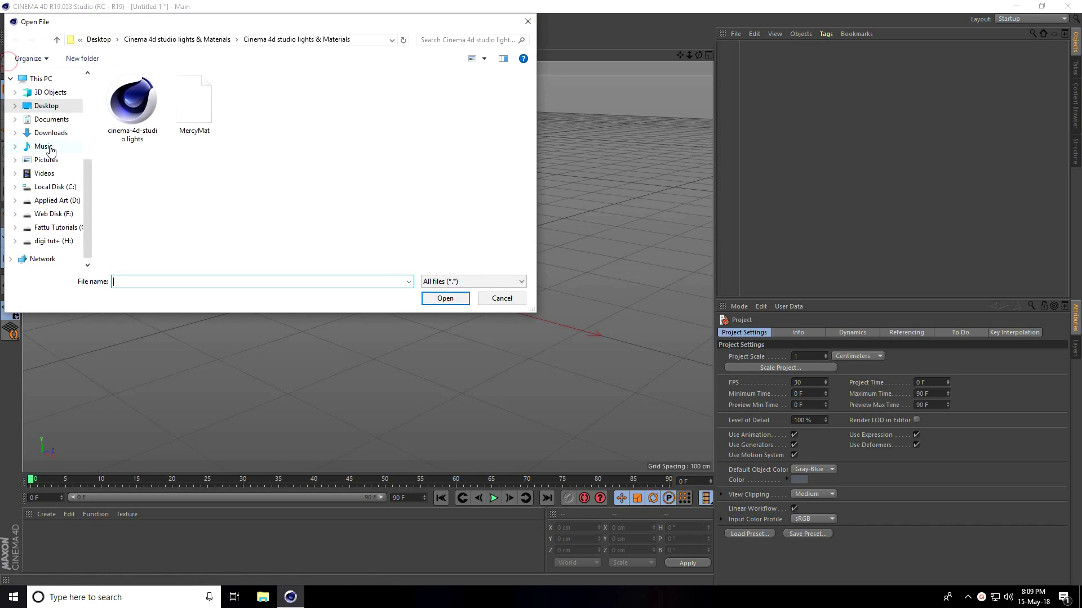
click(141, 112)
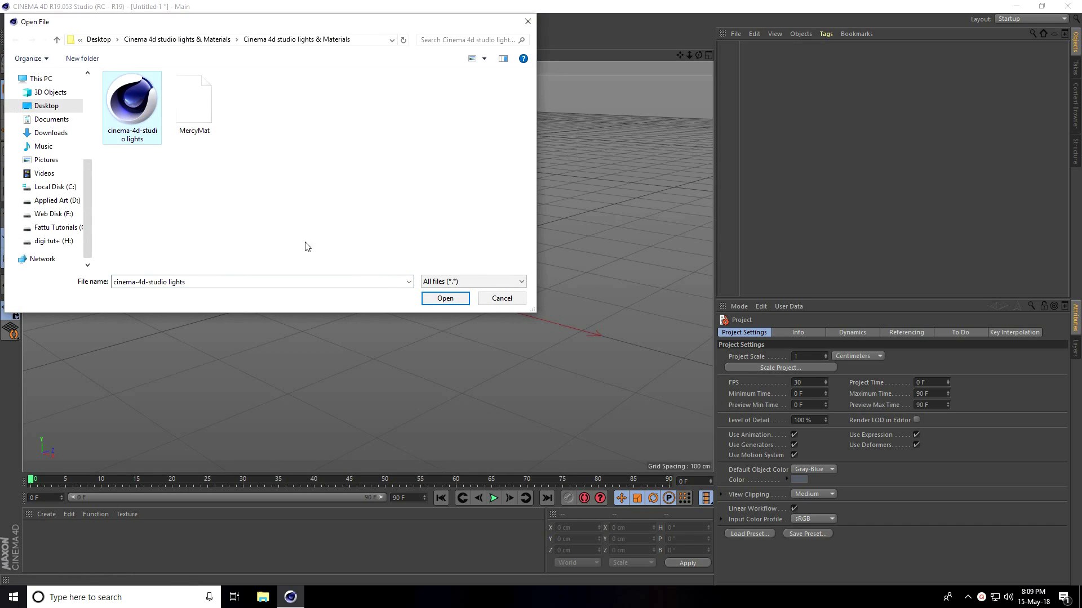
click(446, 300)
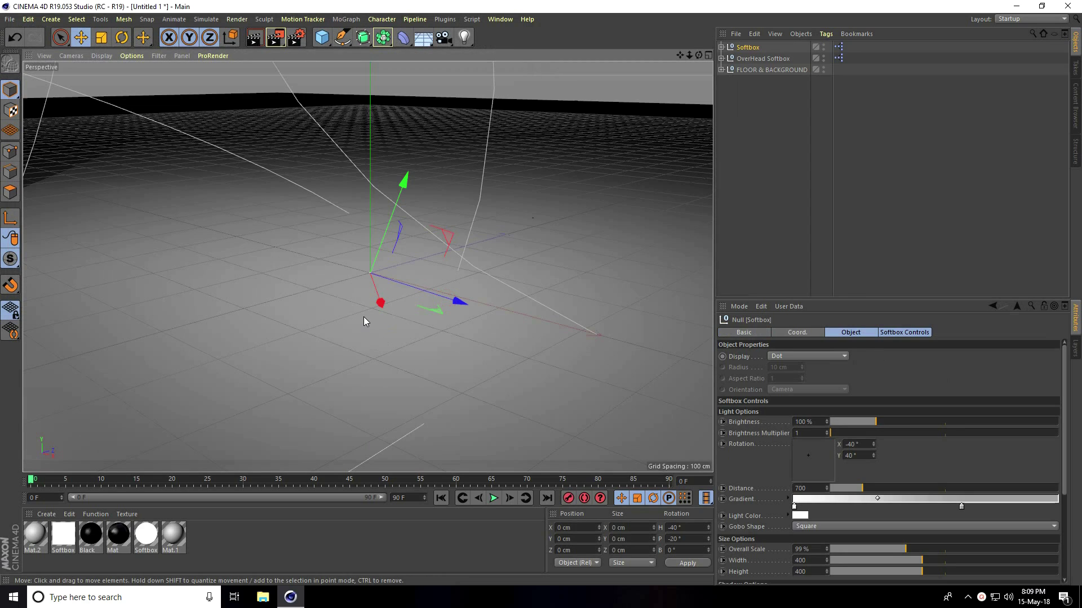
alt+drag(366, 316, 393, 296)
Add a Collider Body tag to the Floor object inside FLOOR & BACKGROUND
click(762, 70)
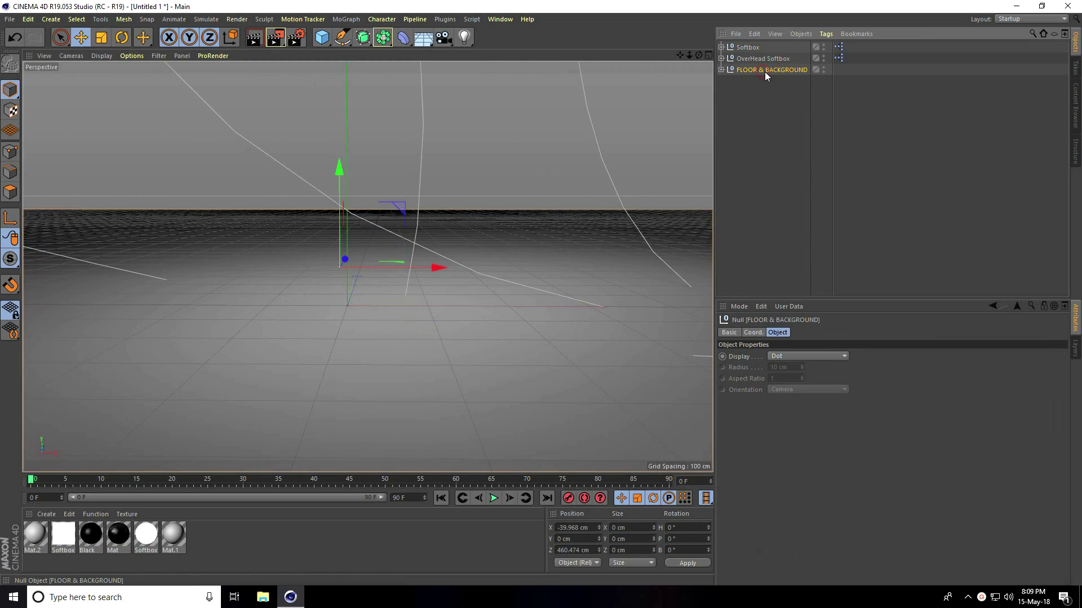
click(721, 70)
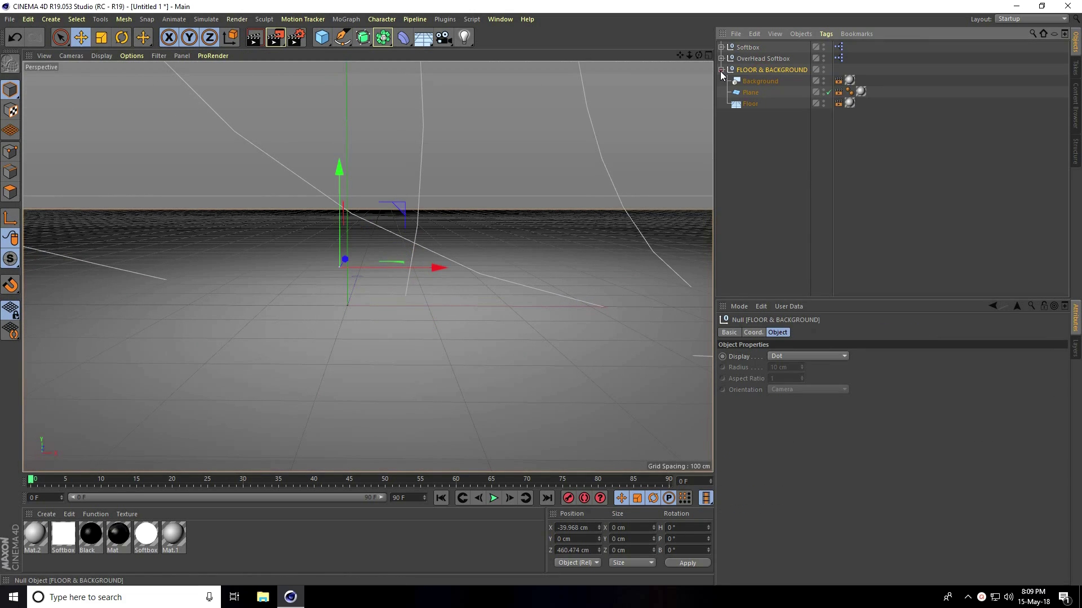
click(749, 105)
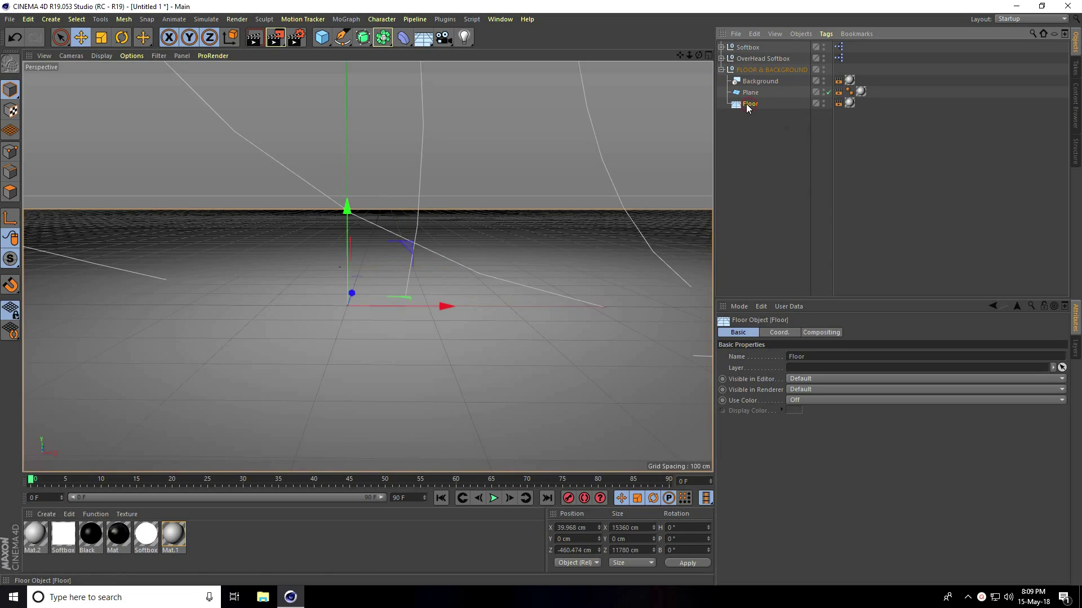
right_click(751, 104)
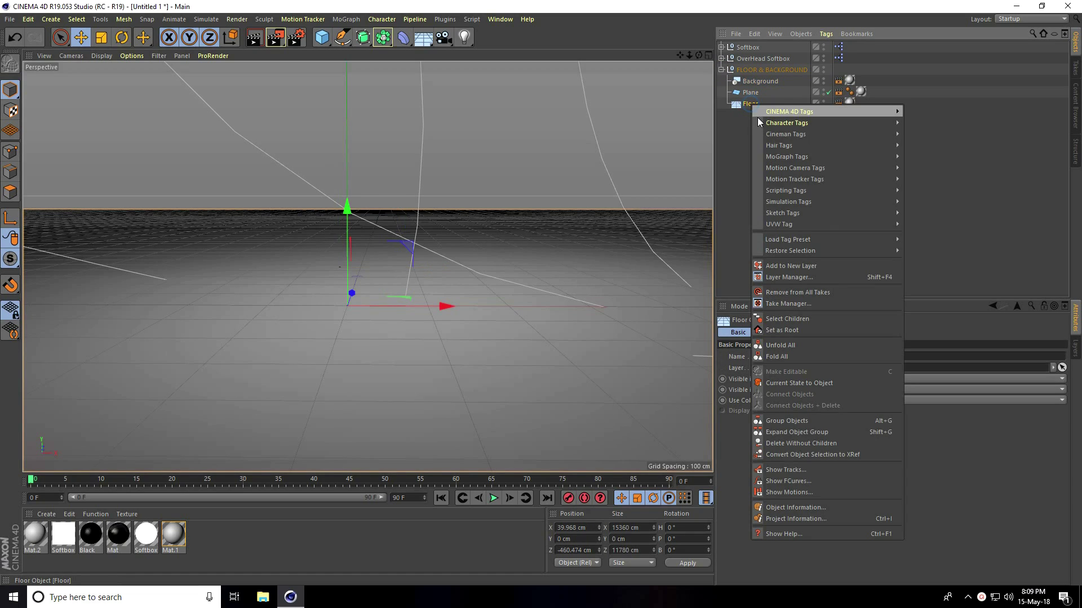
mouse_move(804, 201)
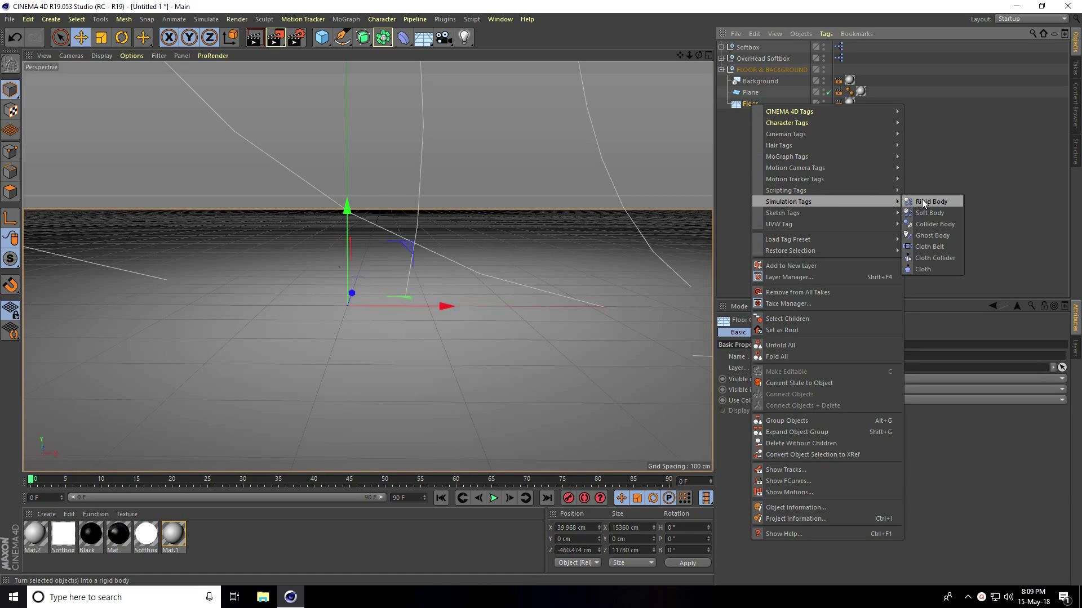
click(951, 224)
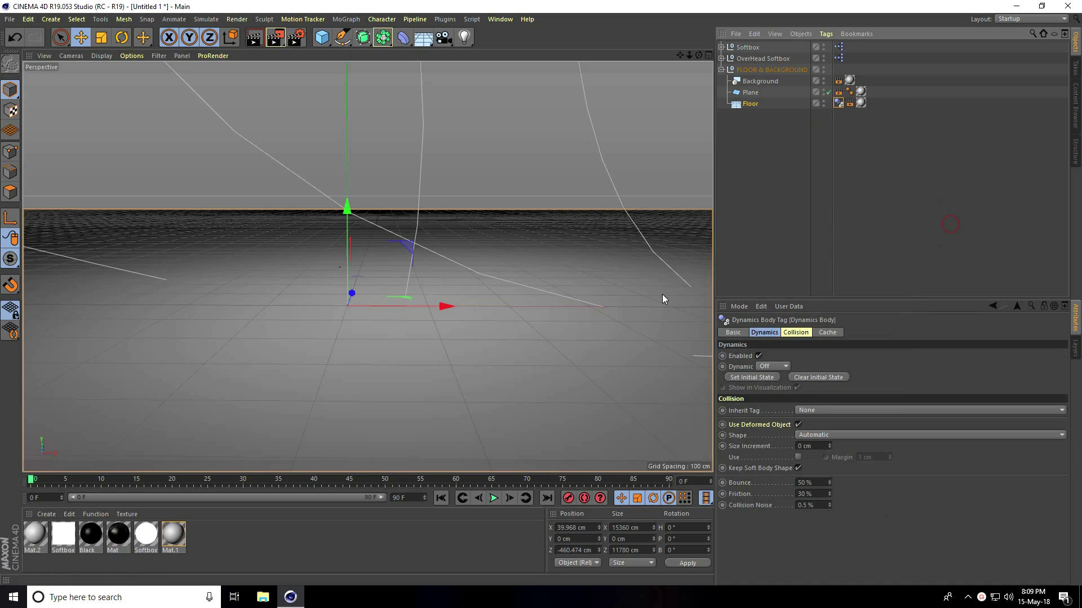
Add a Sphere and lift it to about Y 169 cm above the floor
click(326, 40)
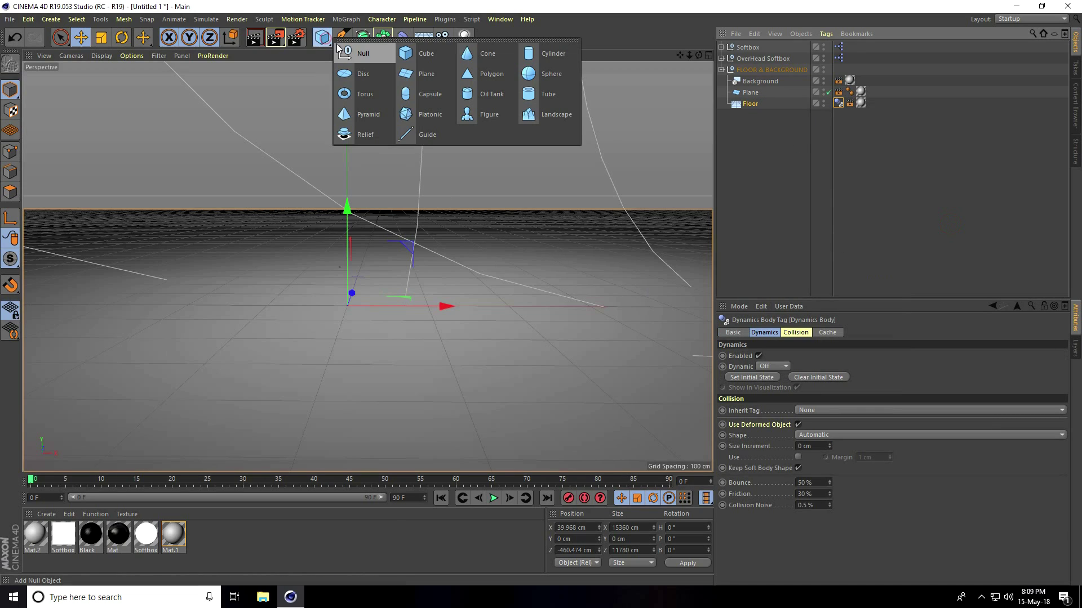
click(566, 75)
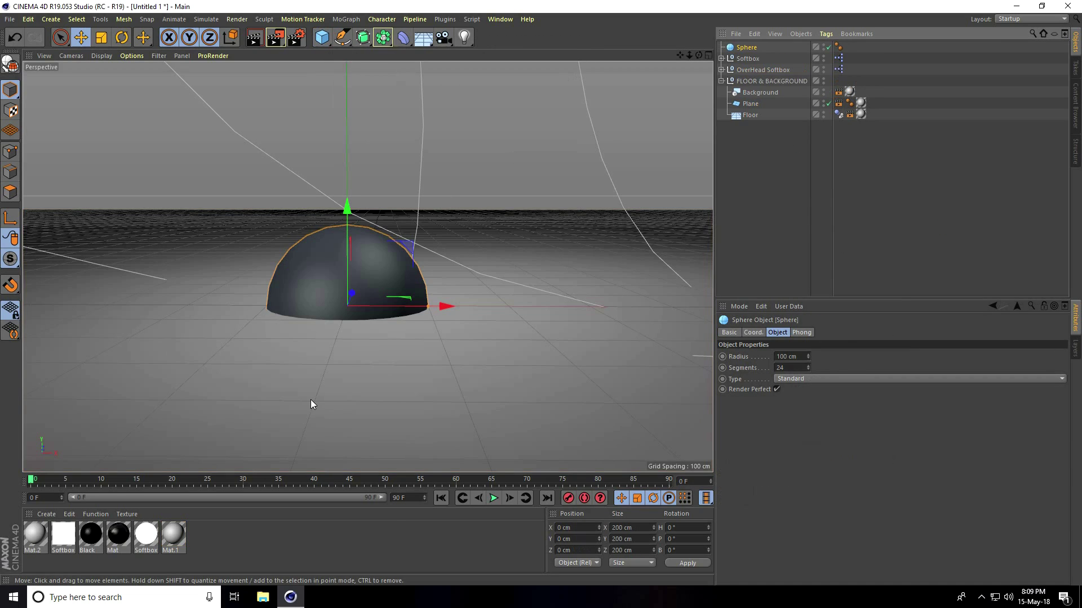
drag(359, 215, 366, 84)
Set the sphere's radius to 70 cm and turn off Render Perfect
scroll(301, 93, up, 2)
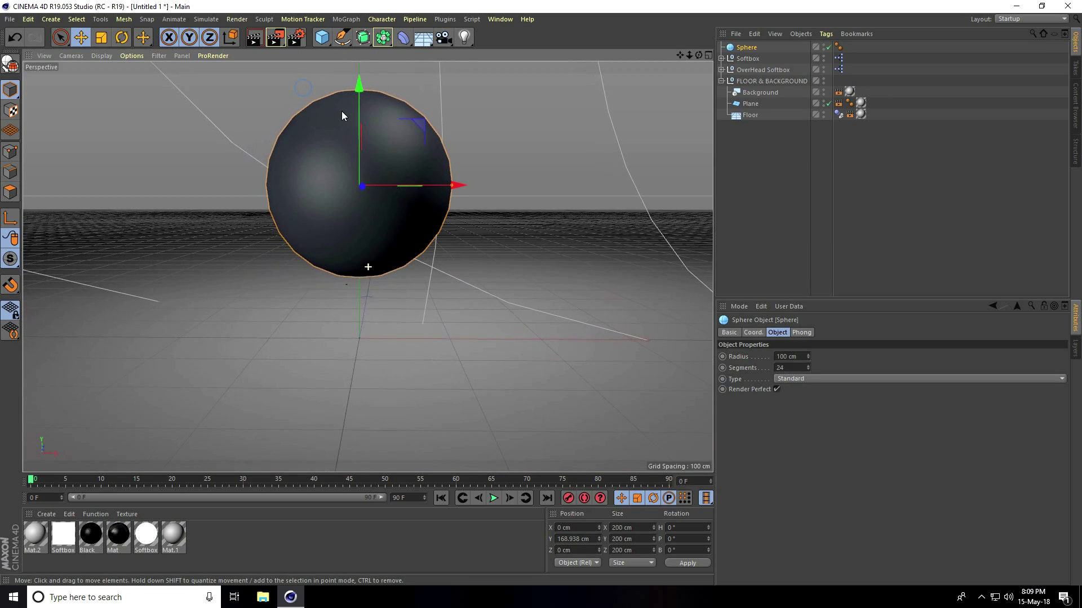
drag(804, 355, 718, 357)
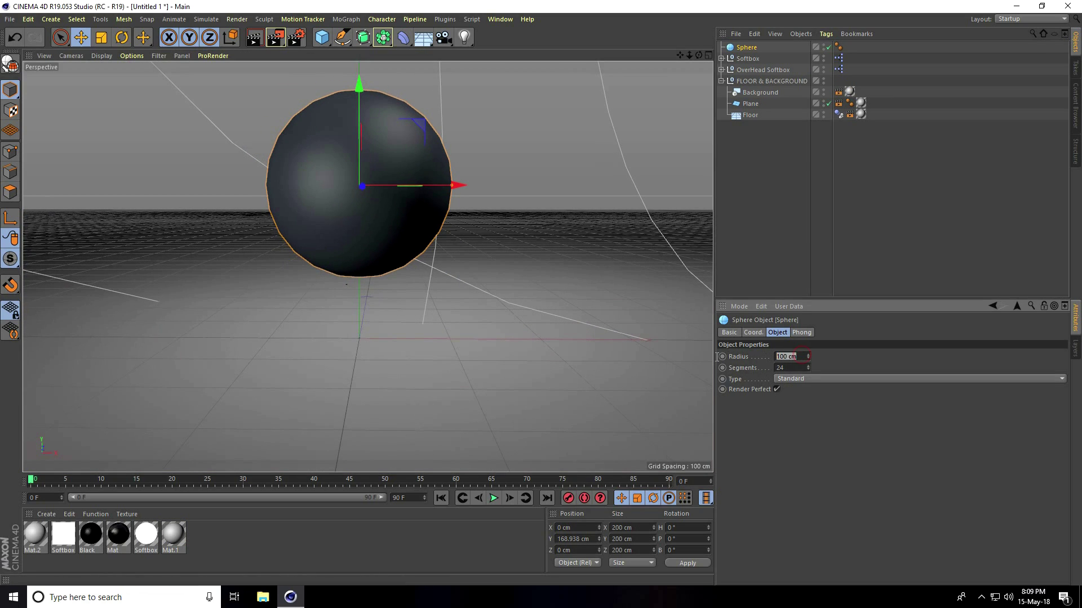
text(70)
key(Return)
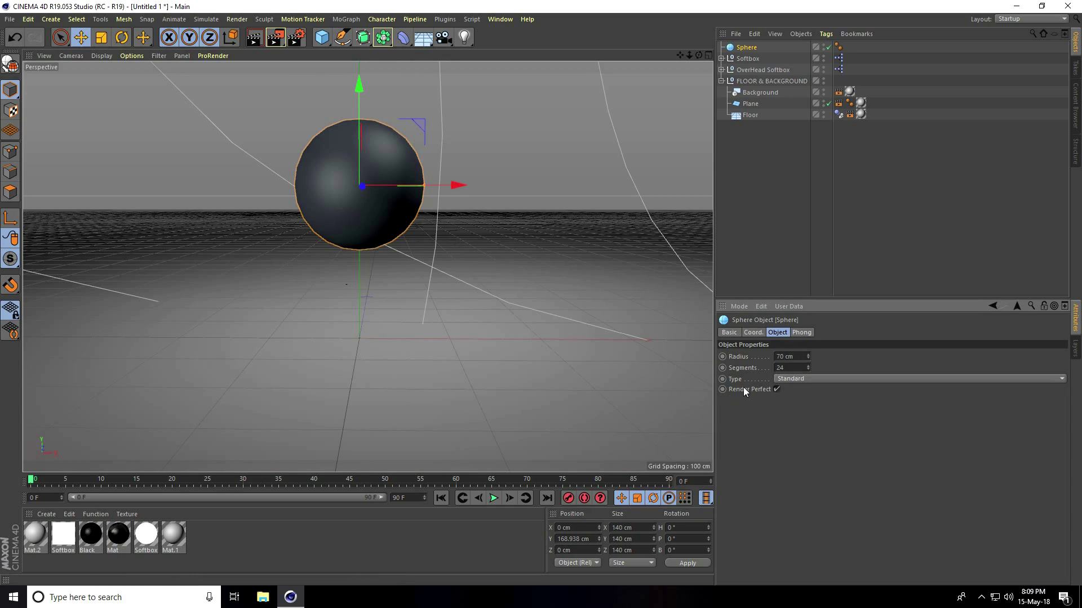
click(776, 389)
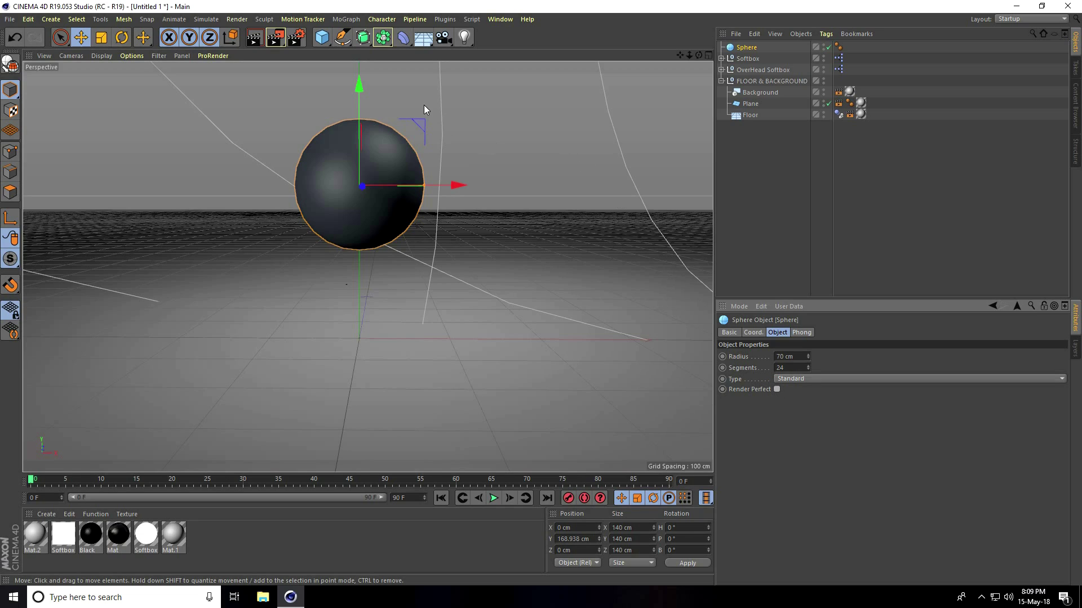
Add a Subdivision Surface and nest the Sphere under it
click(366, 44)
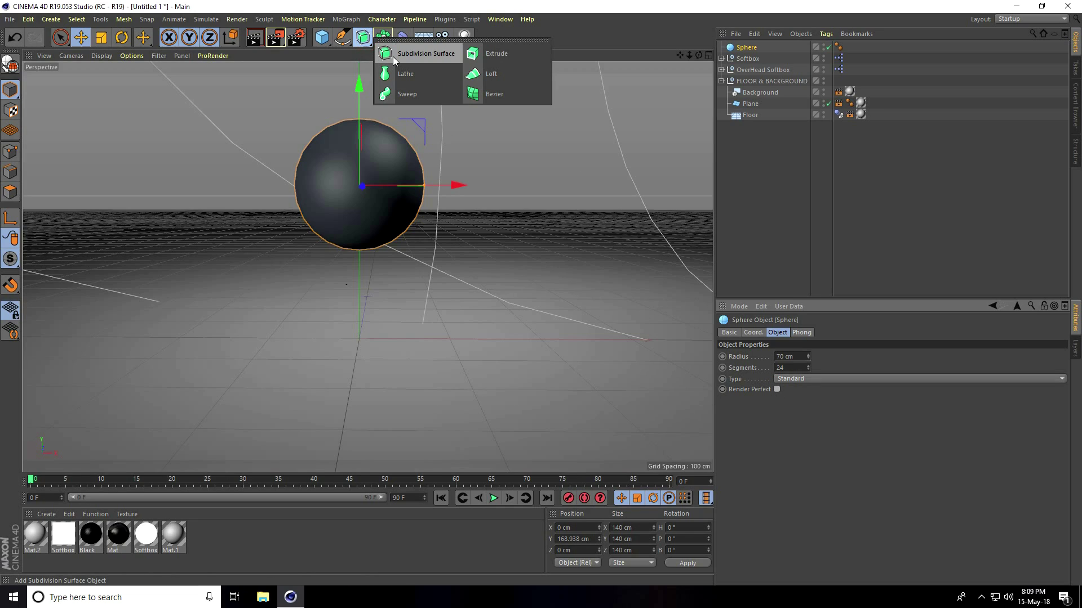
click(417, 54)
drag(745, 59, 749, 48)
alt+drag(451, 256, 371, 242)
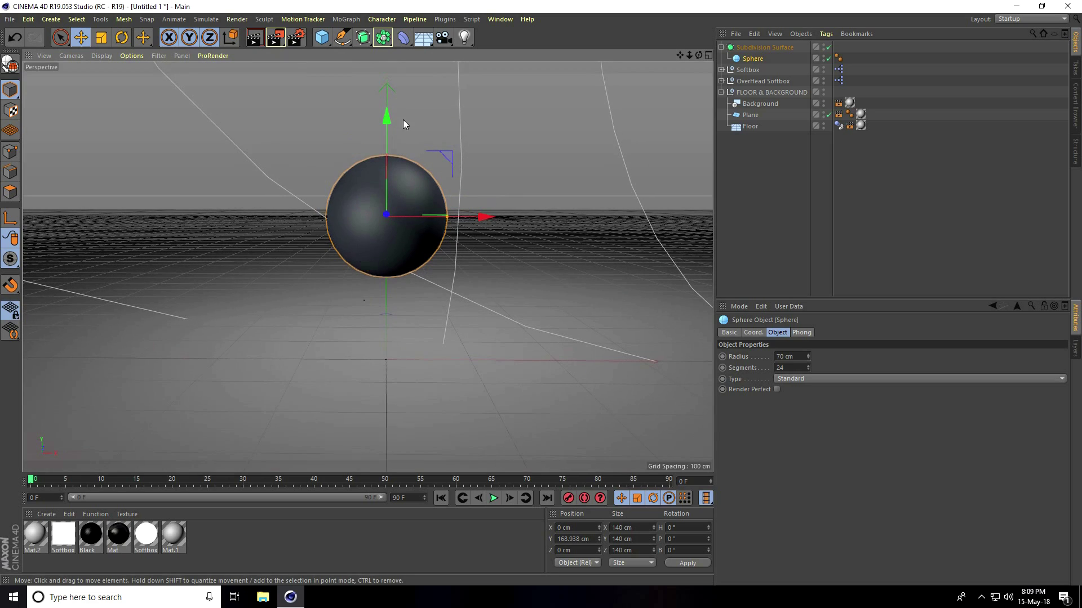
Raise the Subdivision Surface to Y 210.537 cm
click(755, 47)
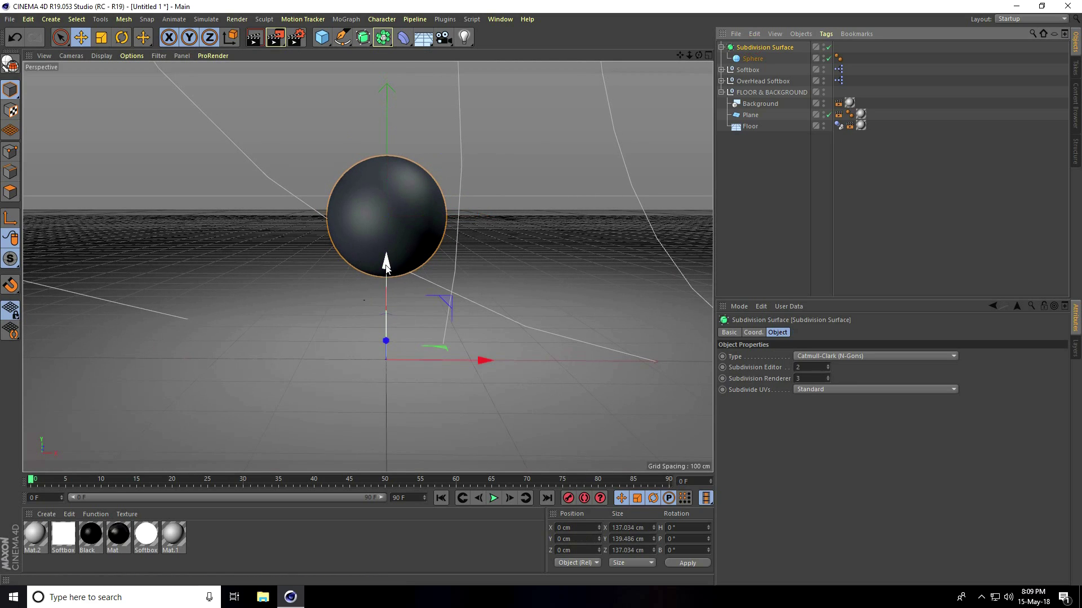
mouse_move(393, 260)
mouse_down()
mouse_move(411, 90)
mouse_move(375, 238)
mouse_move(373, 272)
mouse_move(383, 265)
mouse_up()
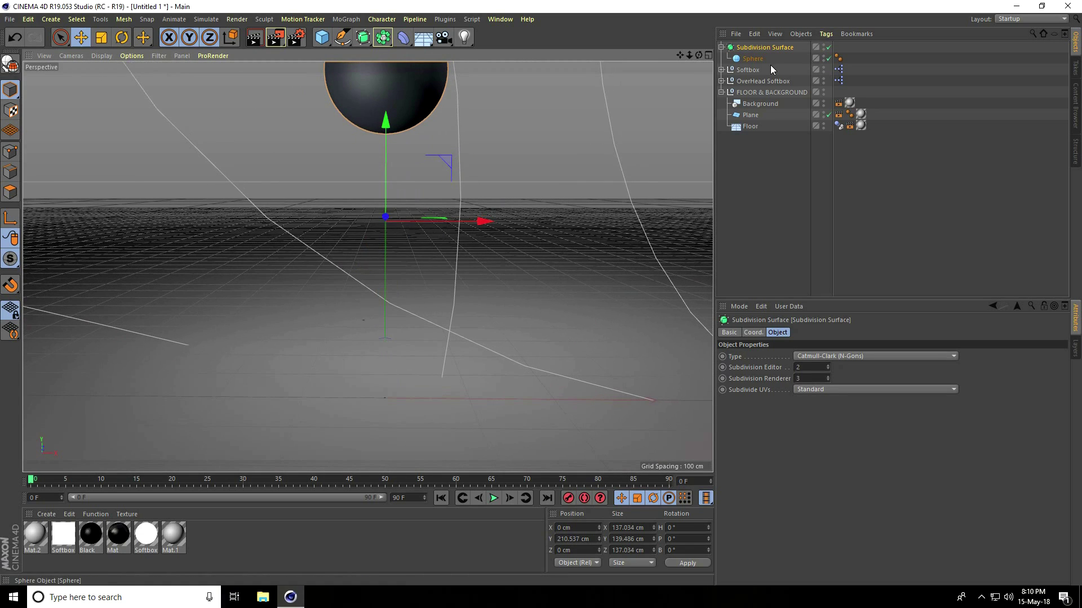
click(756, 59)
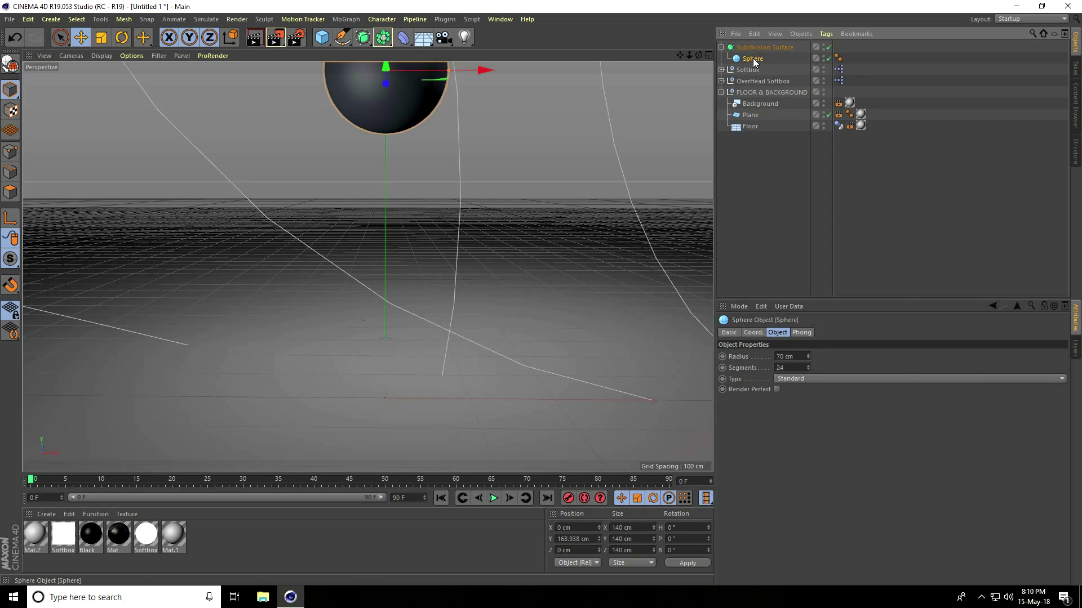
Give the Sphere a Soft Body tag and set its Follow Rotation force to 10
right_click(754, 59)
mouse_move(802, 157)
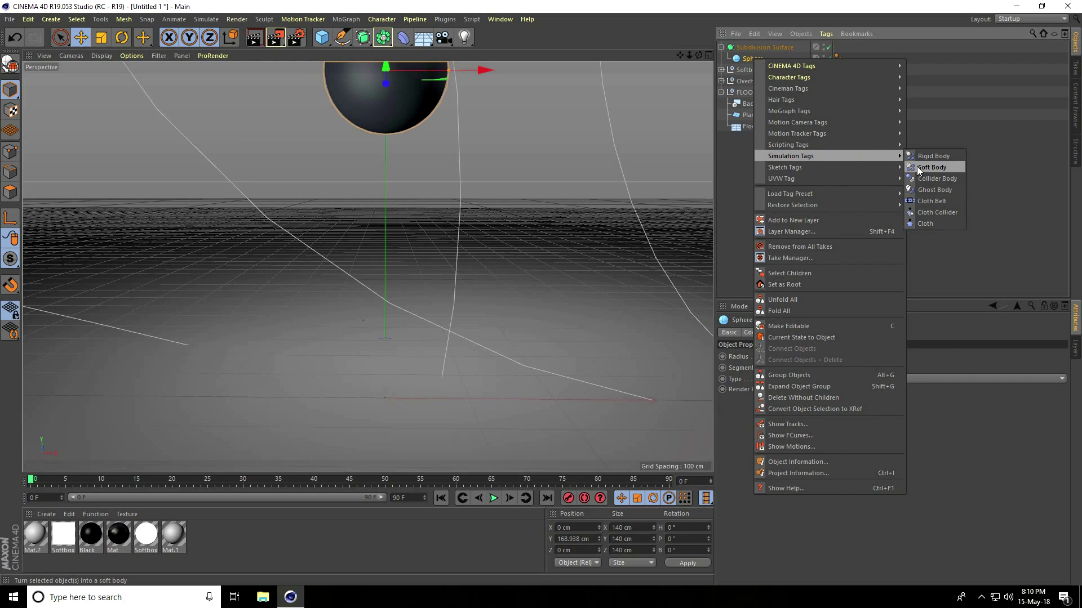
click(939, 167)
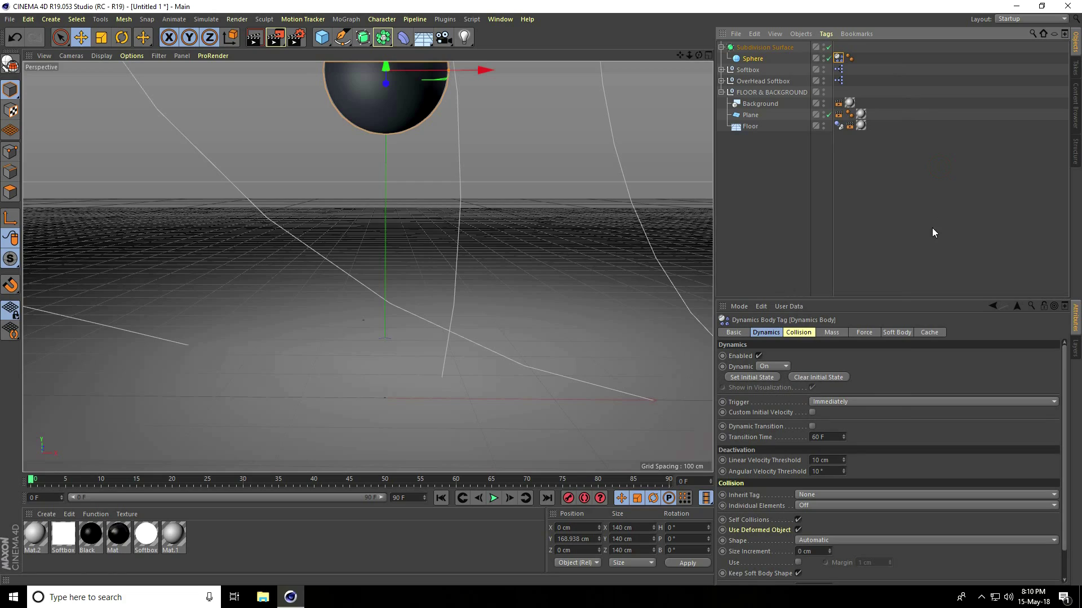
click(867, 332)
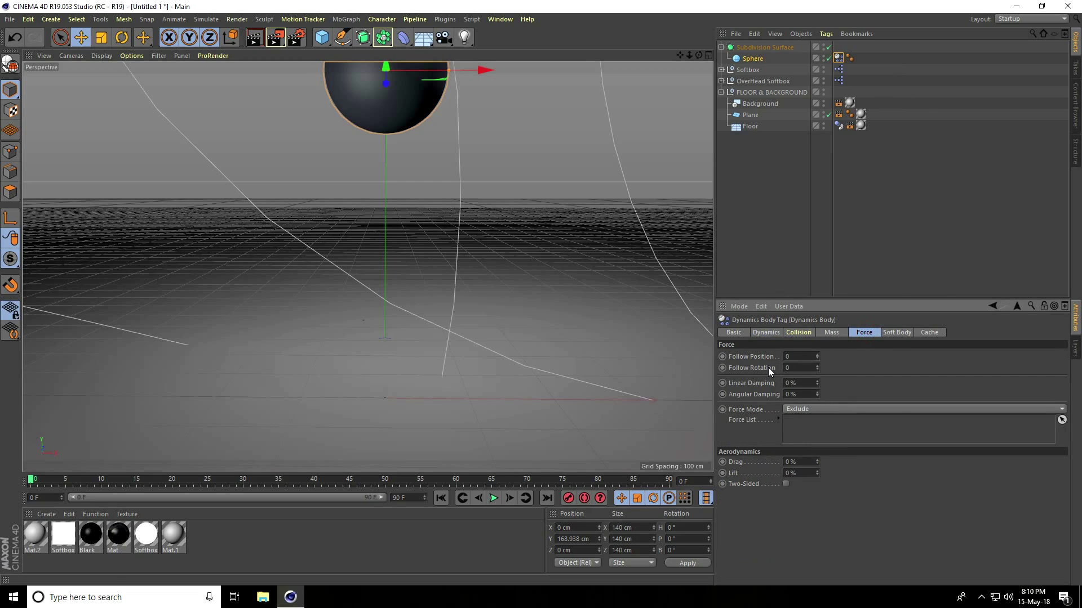
click(805, 367)
text(10)
Set soft body Structural 200, Damping 0, Shear 1000 and Flexion 150
click(894, 332)
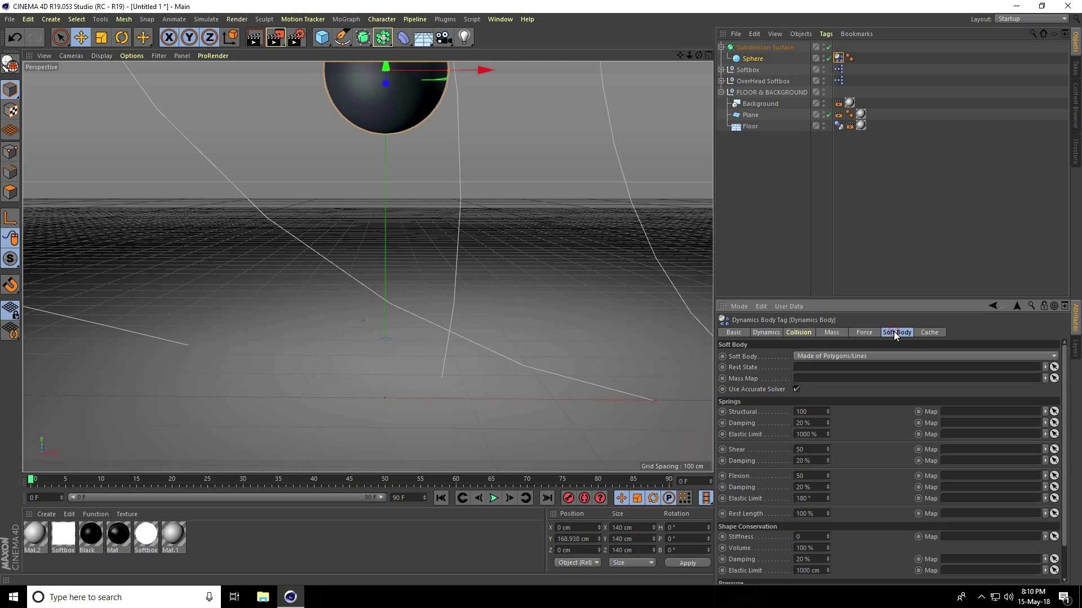
scroll(848, 440, down, 2)
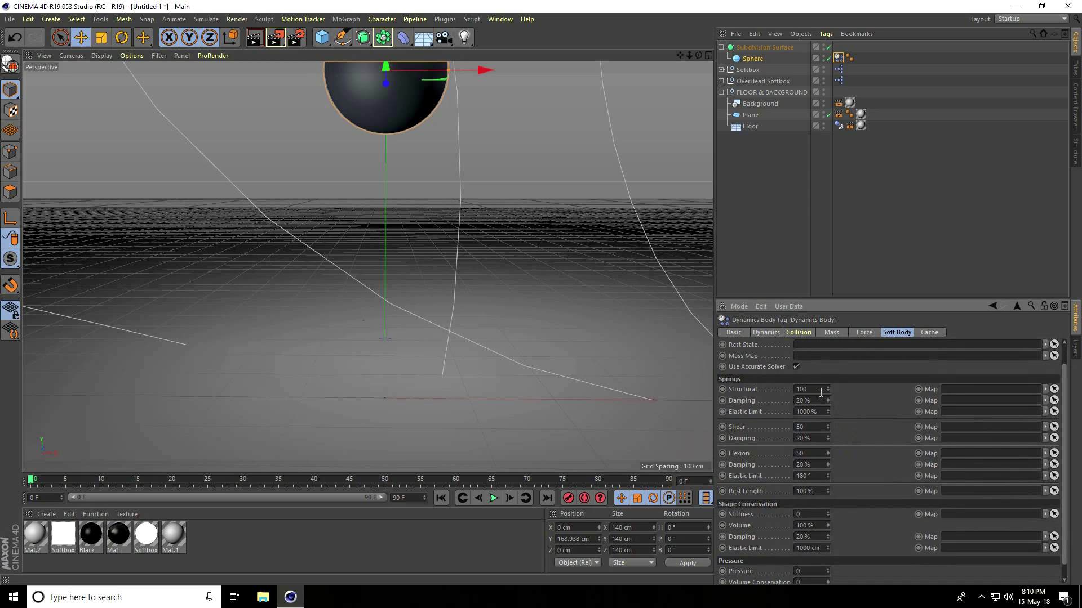
double_click(813, 390)
double_click(813, 400)
double_click(814, 427)
double_click(811, 453)
text(150)
Set Flexion Damping 0, Stiffness 100 and shape conservation Damping 0 %
double_click(811, 464)
scroll(827, 476, down, 2)
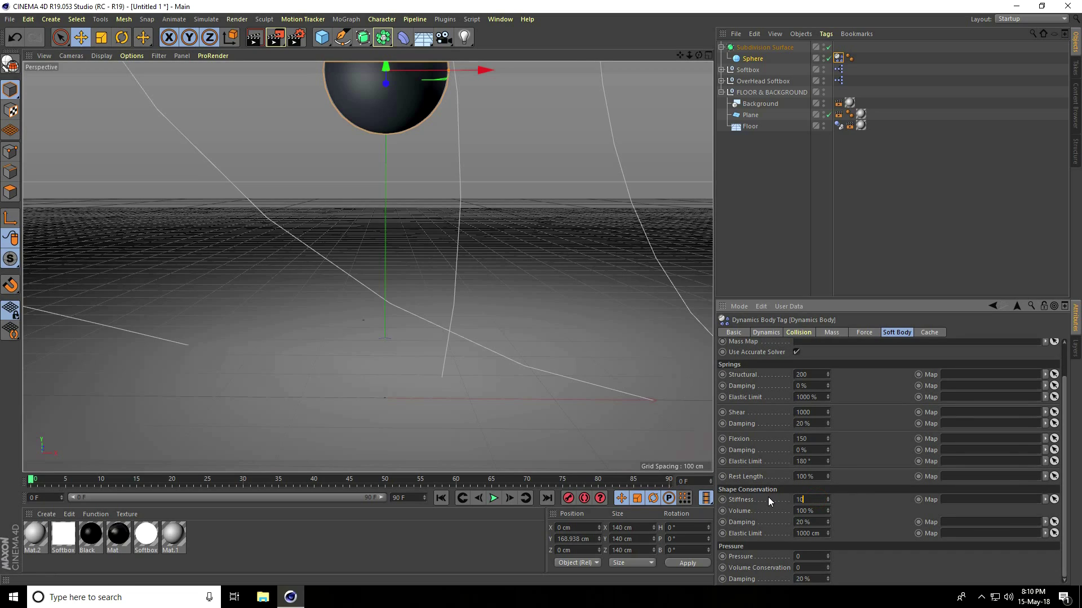
text(100)
key(Return)
double_click(812, 521)
key(Return)
click(856, 524)
Set Pressure Damping to 0 % and play back the soft-body bounce
click(804, 579)
click(494, 498)
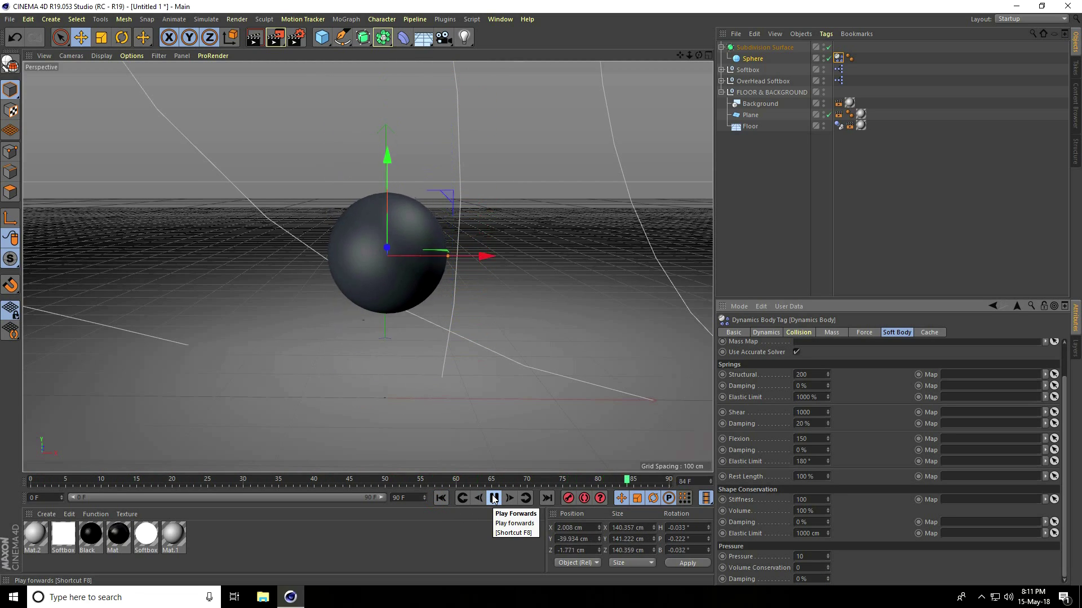
click(494, 498)
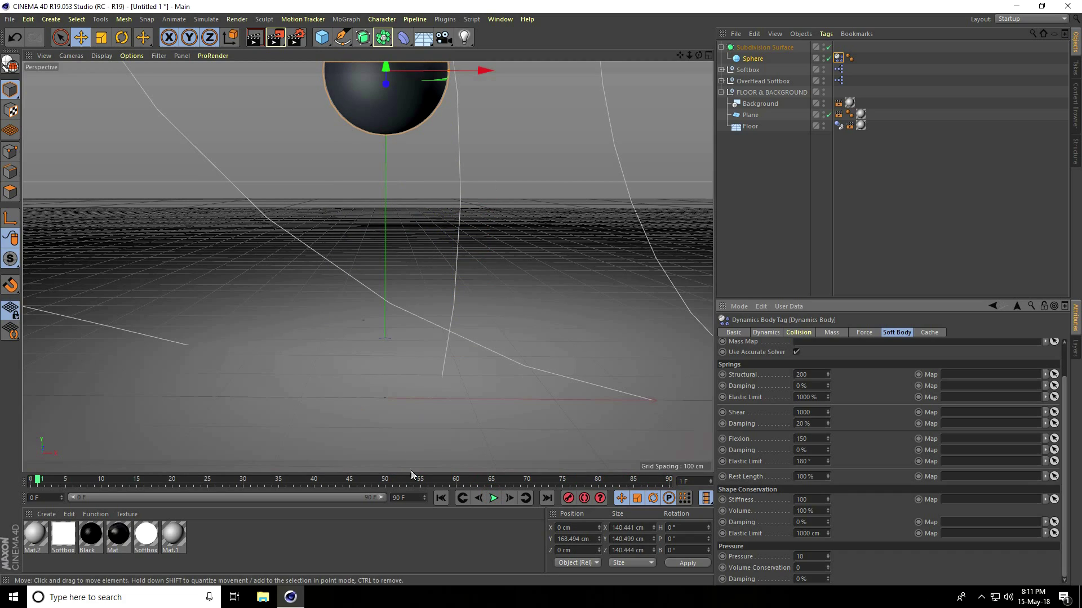
click(493, 498)
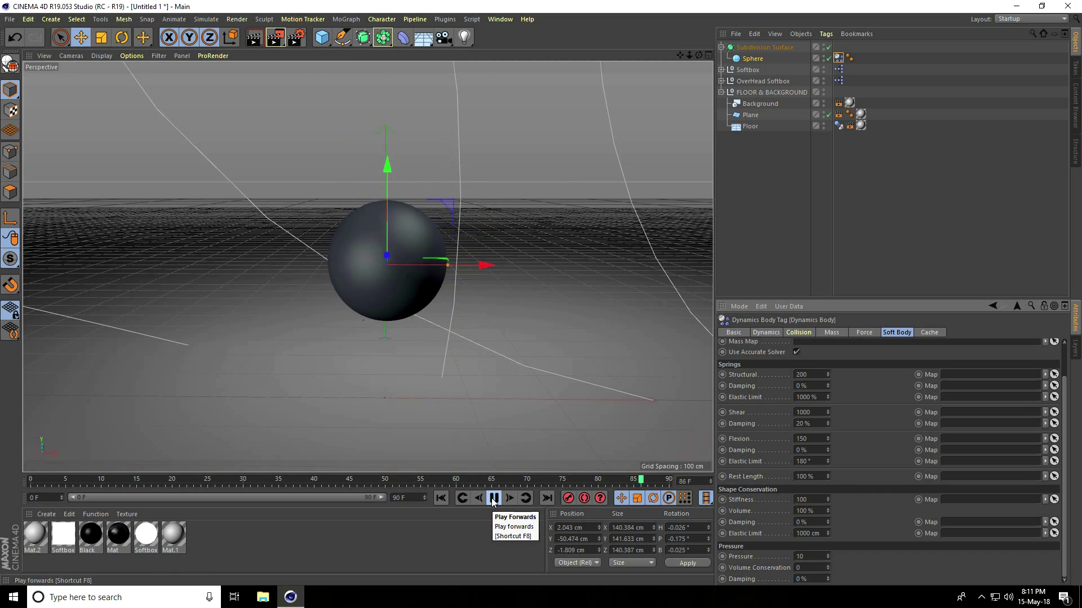
click(492, 499)
click(415, 498)
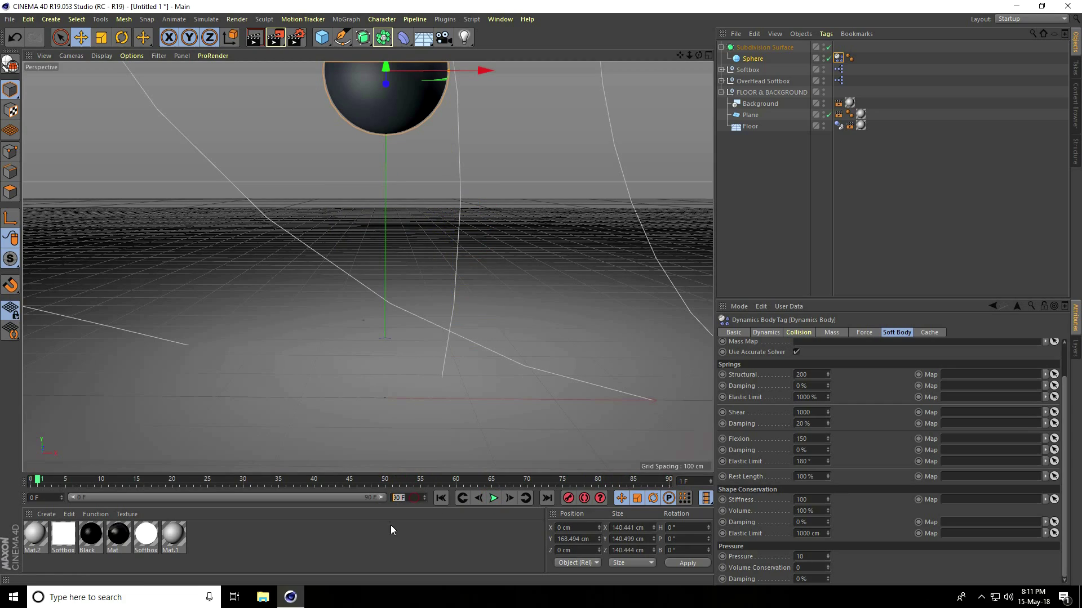
text(3000)
Set the end frame to 300 F and extend the preview range to 0–300
key(Return)
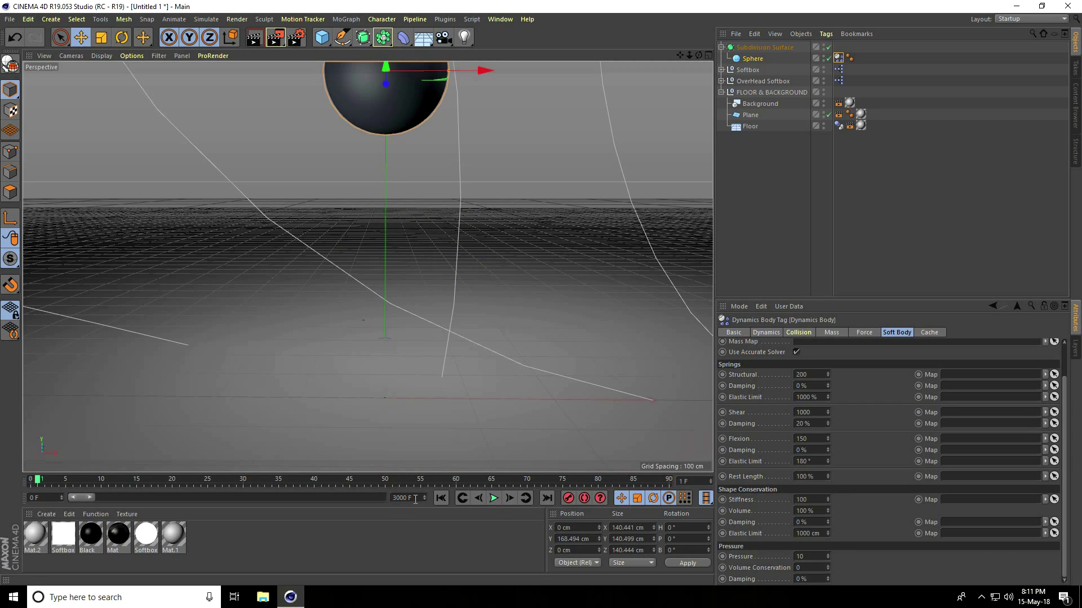
click(415, 498)
text(300)
key(Return)
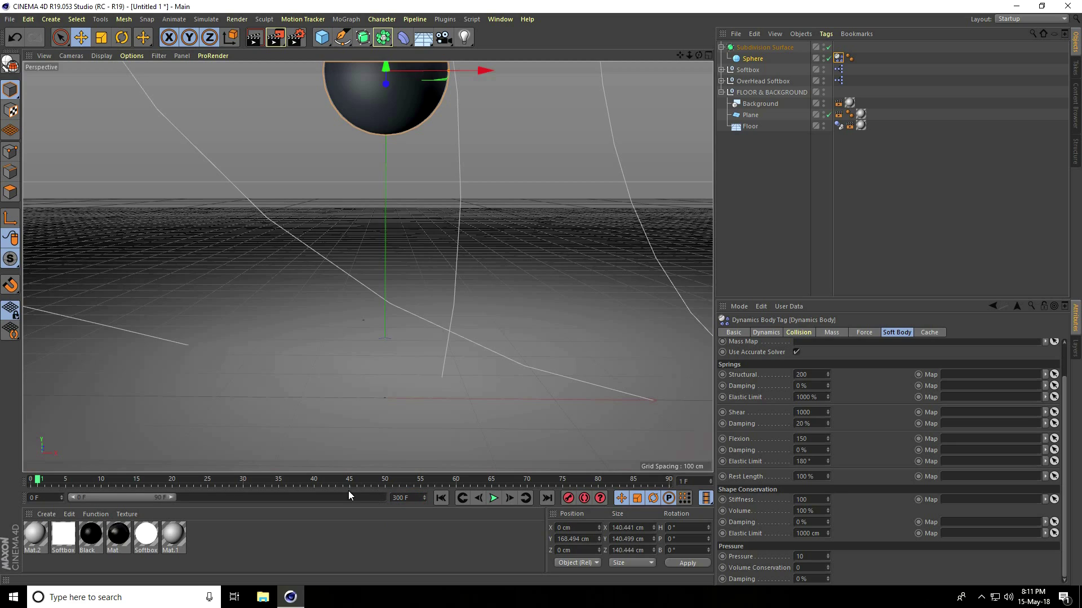
drag(186, 497, 364, 505)
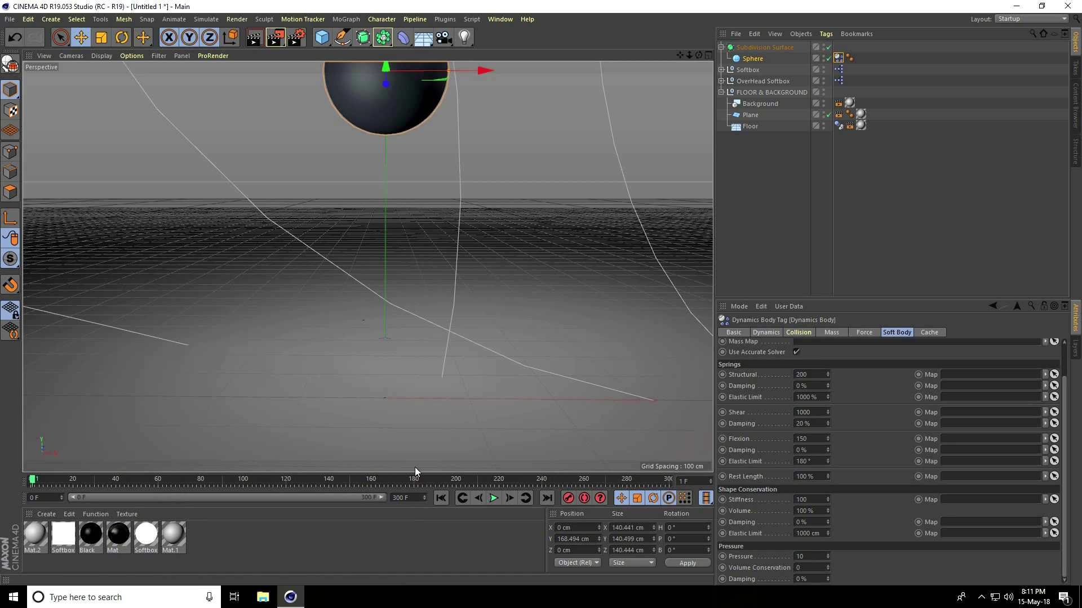
alt+middle_drag(390, 345, 393, 371)
scroll(395, 369, down, 3)
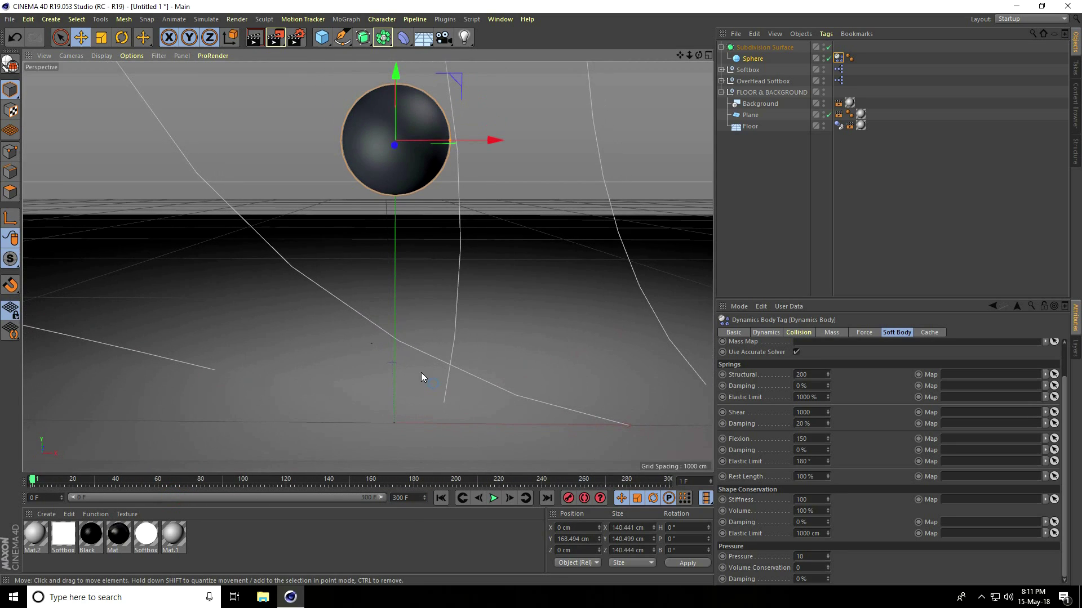
At frame 0, raise the Subdivision Surface sphere to Y 330.955 cm
click(761, 47)
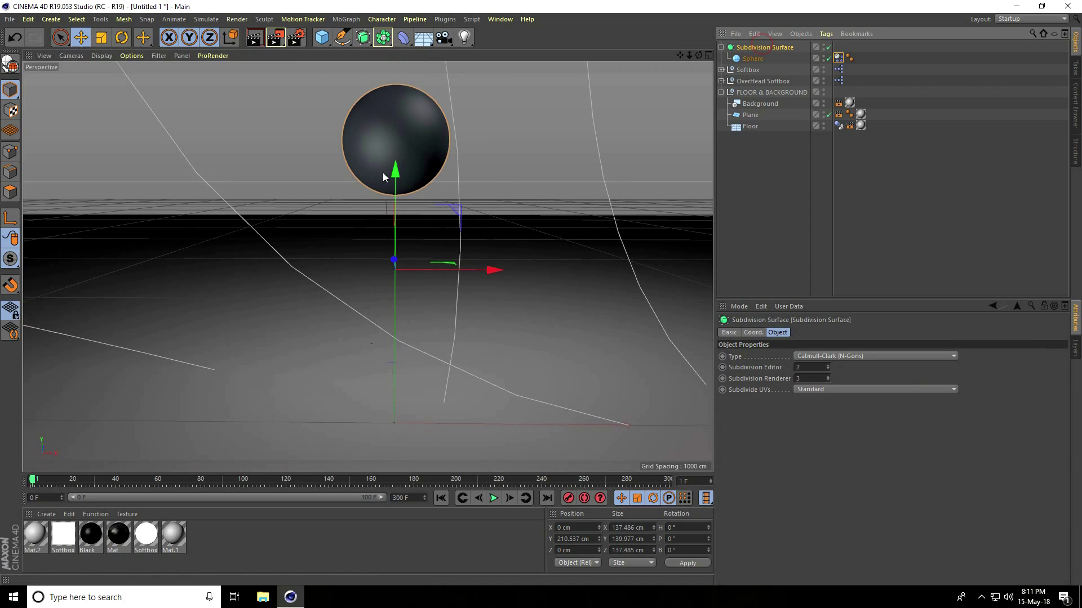
drag(394, 177, 402, 158)
key(ctrl+z)
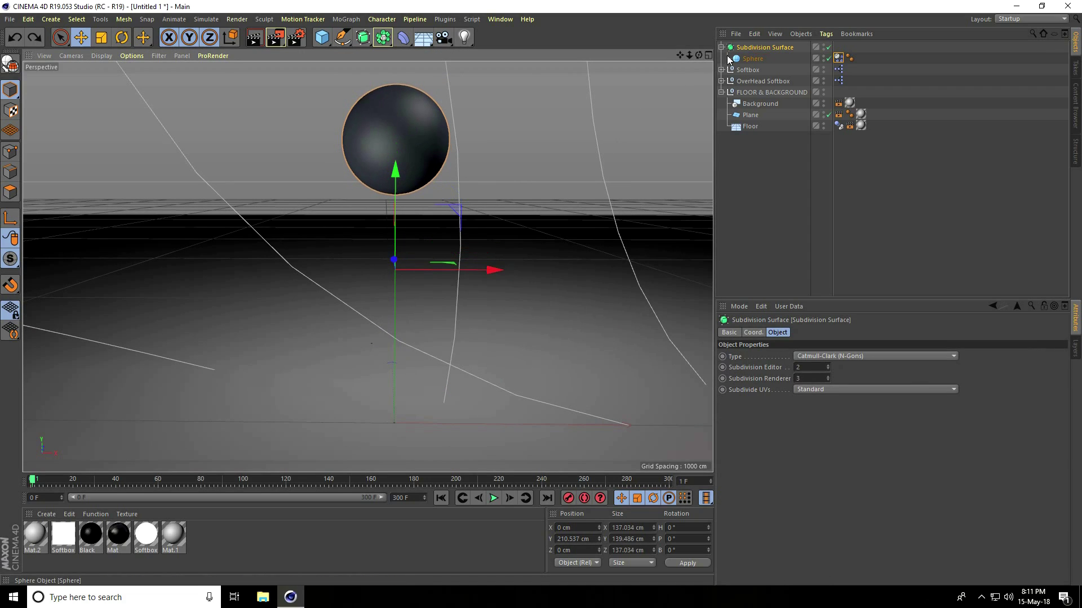
click(441, 498)
drag(389, 180, 396, 98)
Reframe the view and play back the sphere's longer fall from frame 0
alt+drag(389, 190, 389, 190)
mouse_move(352, 323)
alt+mouse_down()
mouse_move(360, 318)
mouse_move(356, 337)
alt+mouse_up()
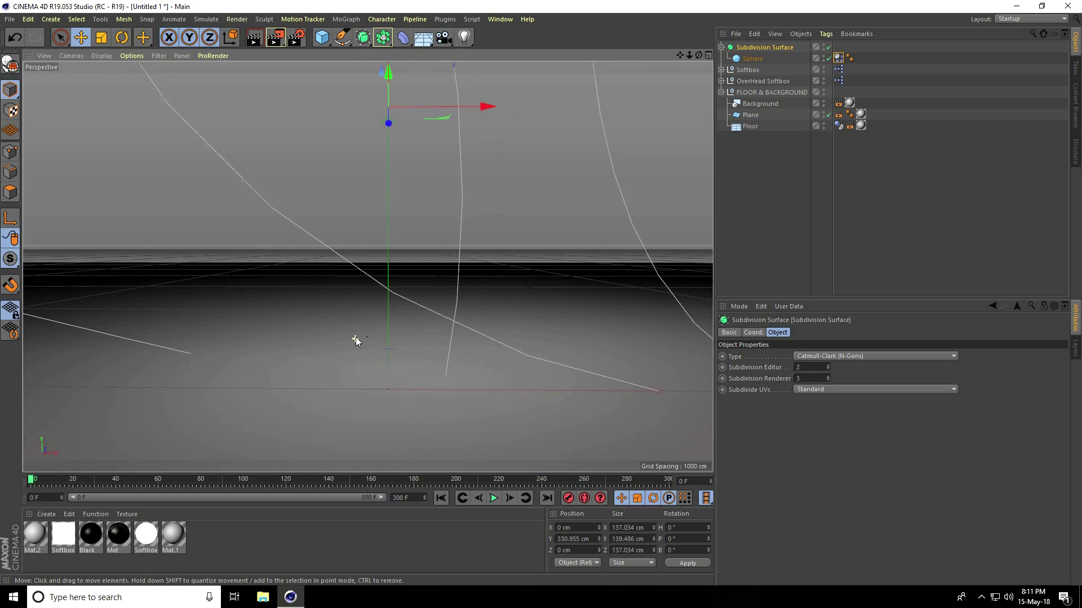
click(443, 498)
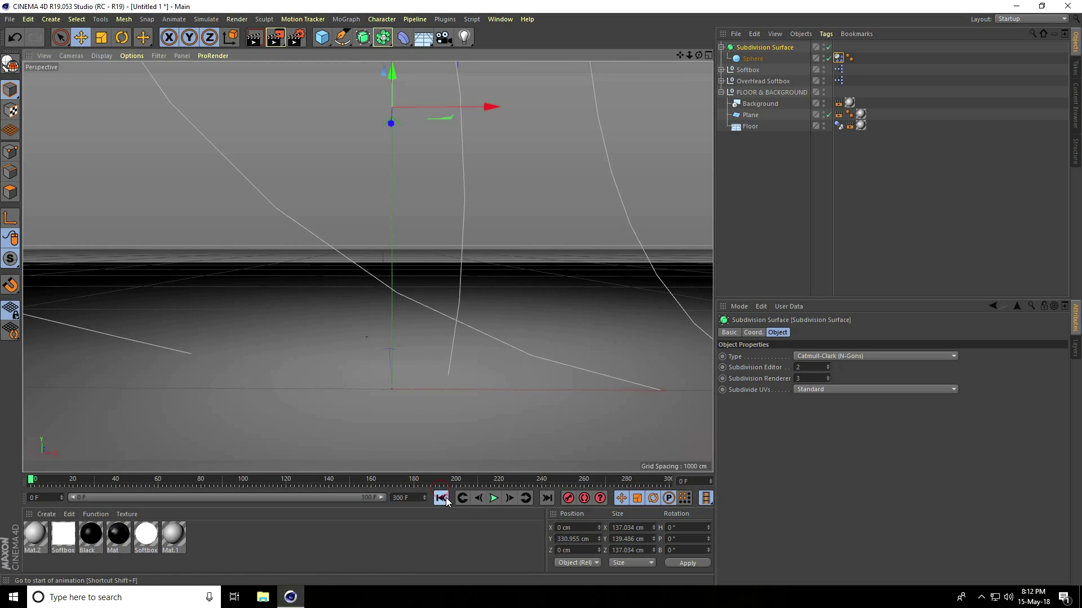
click(492, 498)
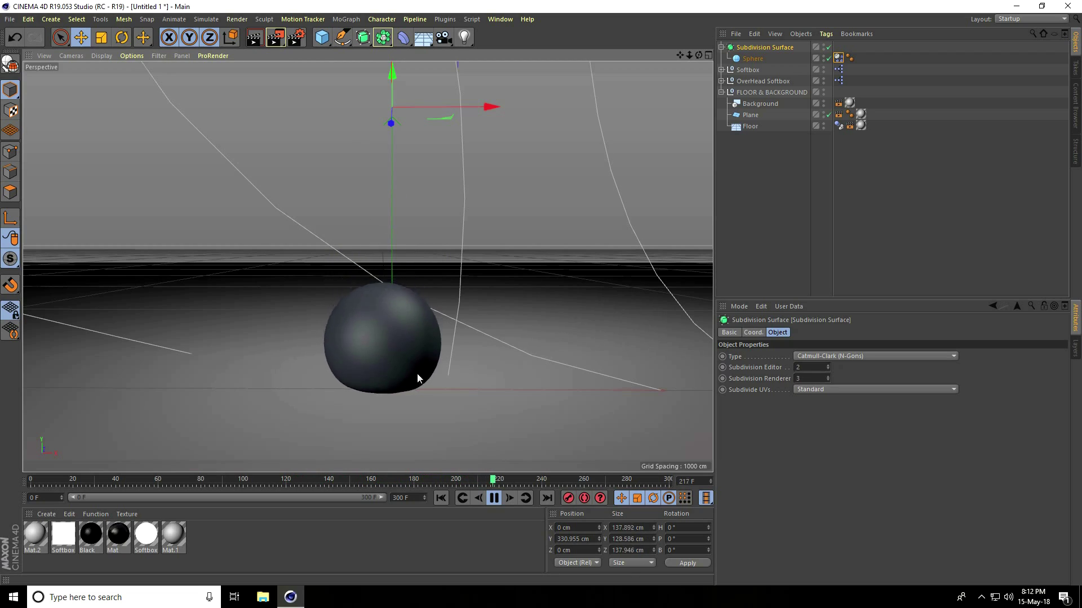
click(495, 499)
Add a Camera to the scene at frame 0
click(442, 499)
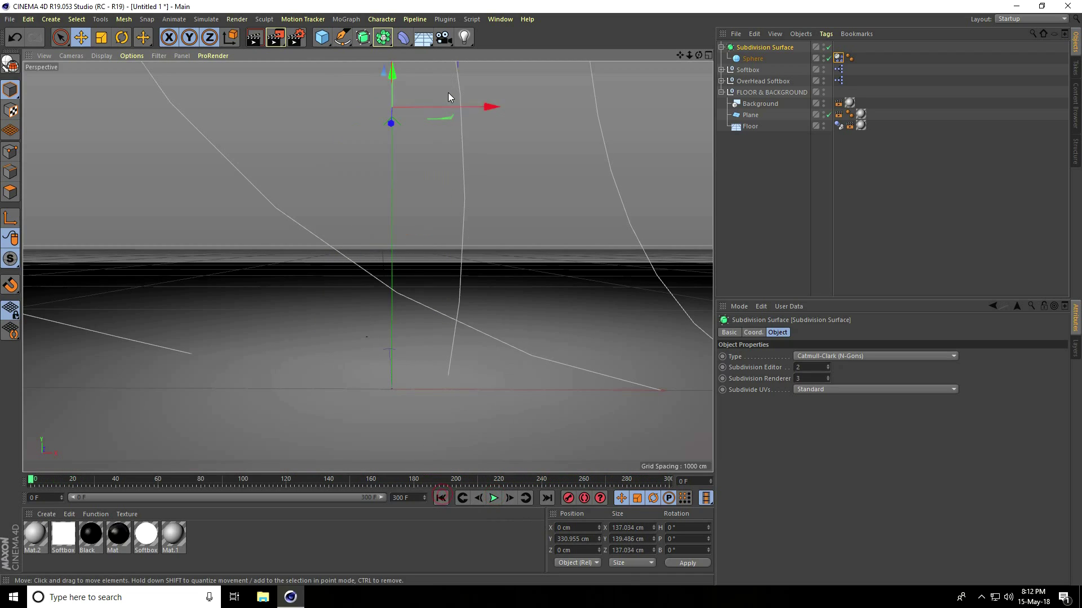
click(442, 40)
click(489, 54)
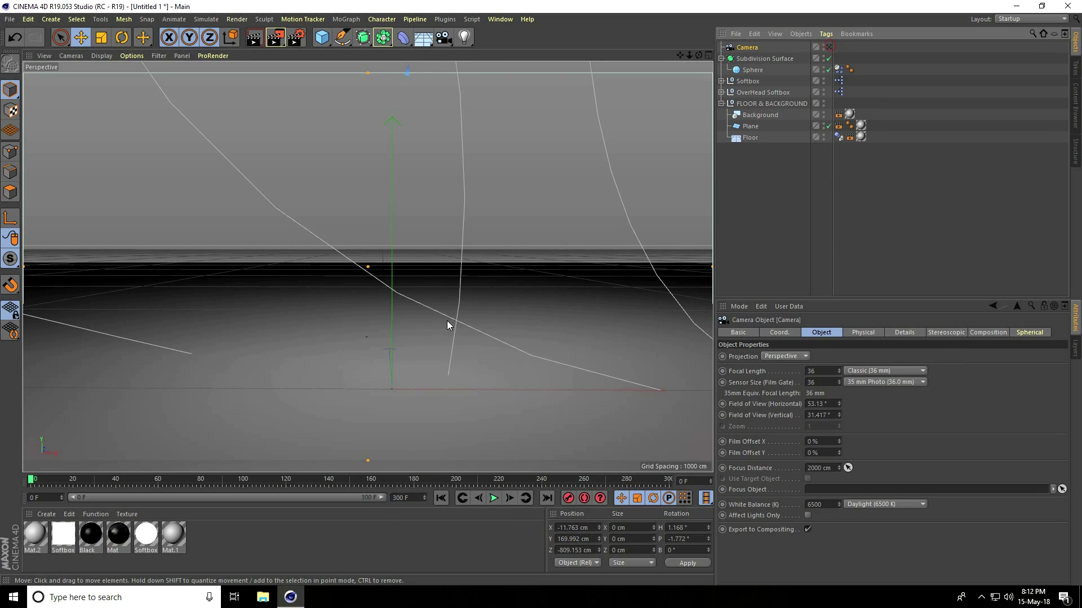
scroll(449, 321, down, 5)
scroll(399, 259, up, 6)
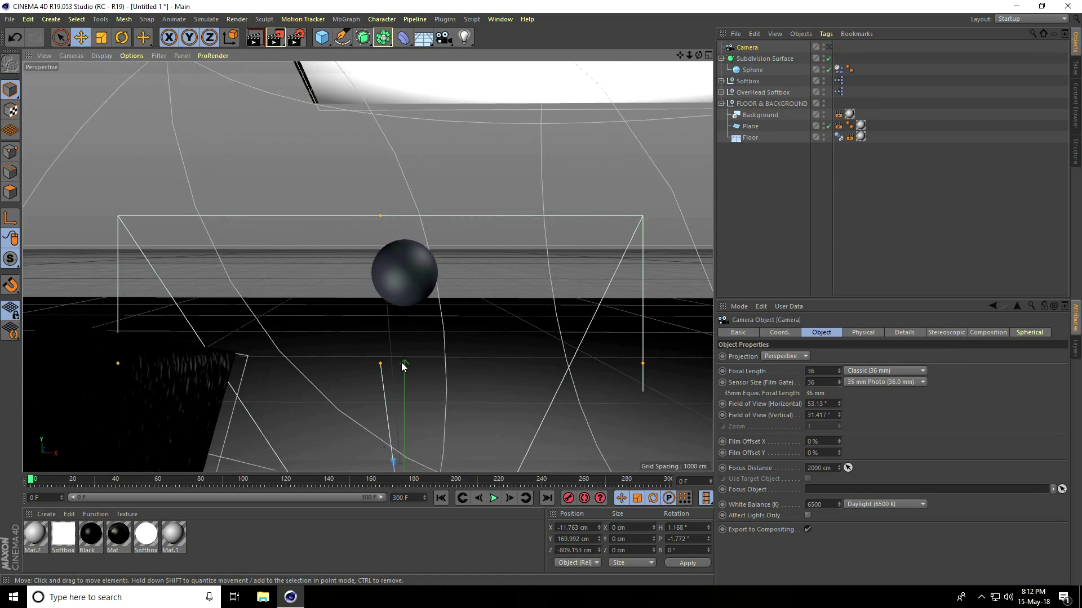
right_click(452, 270)
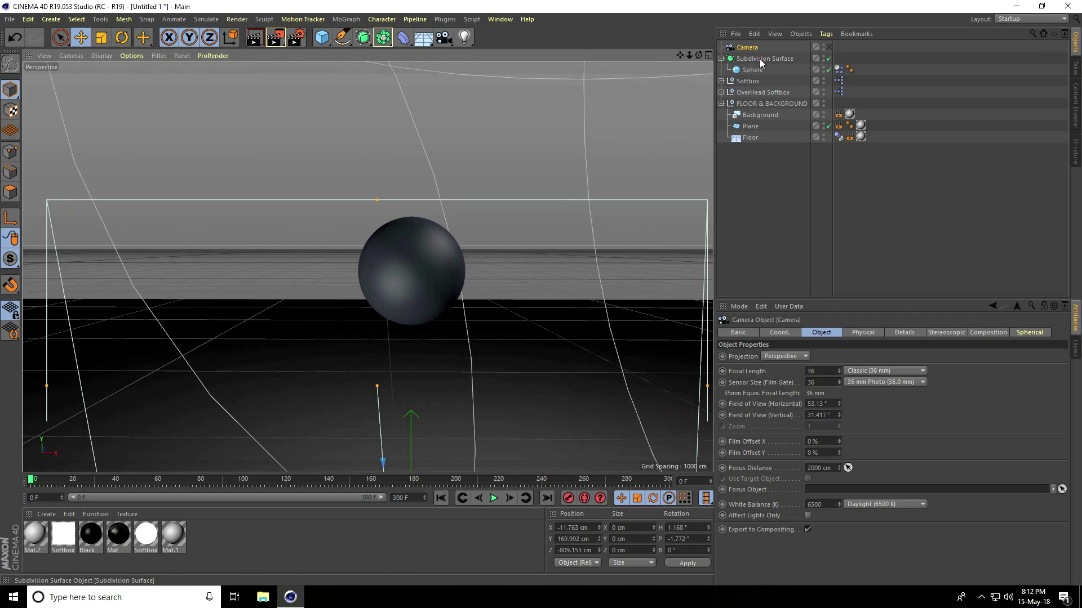
Duplicate the soft-body sphere along X into a row of three spheres
click(752, 60)
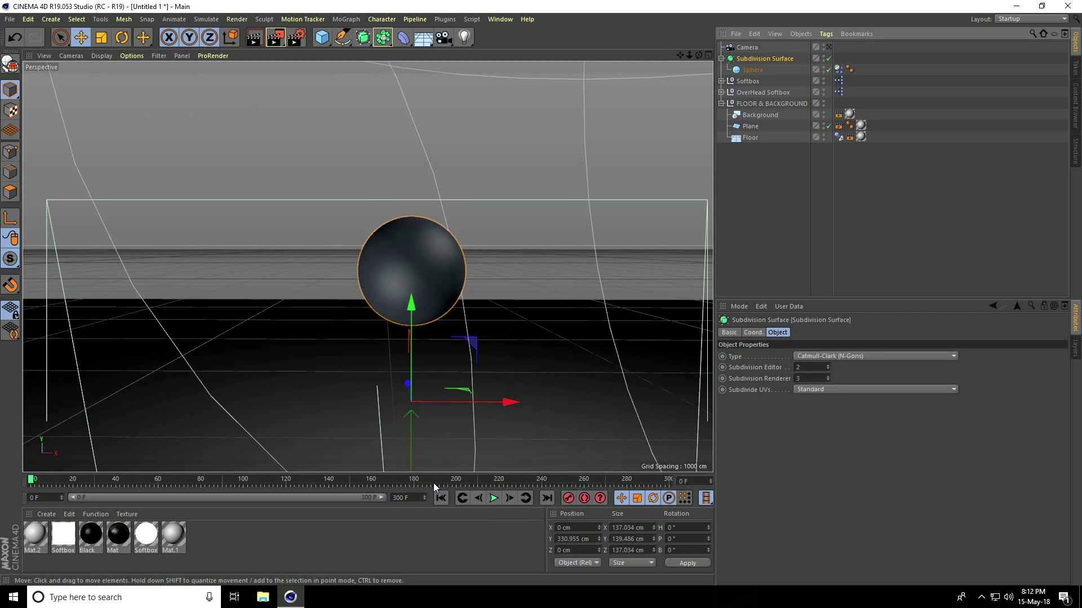
drag(510, 402, 431, 405)
key(ctrl+z)
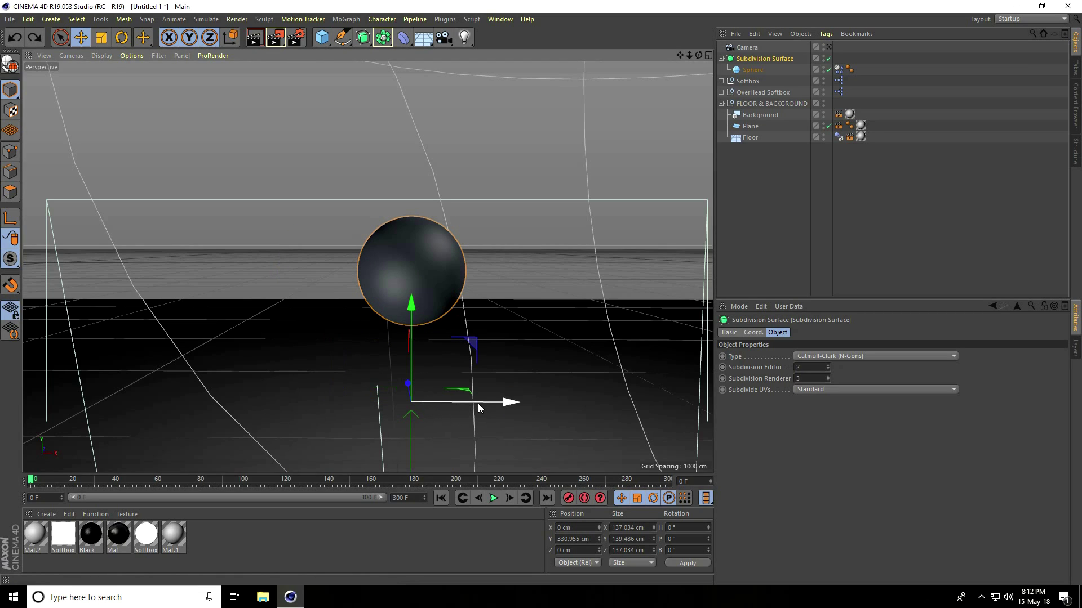
ctrl+drag(501, 405, 657, 406)
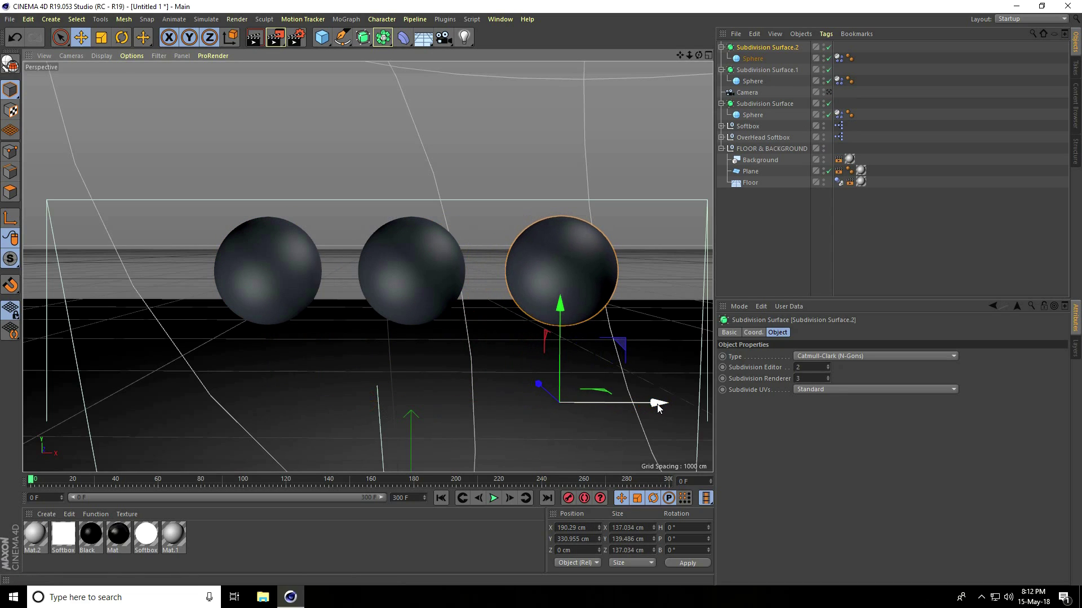
alt+middle_drag(405, 382, 393, 361)
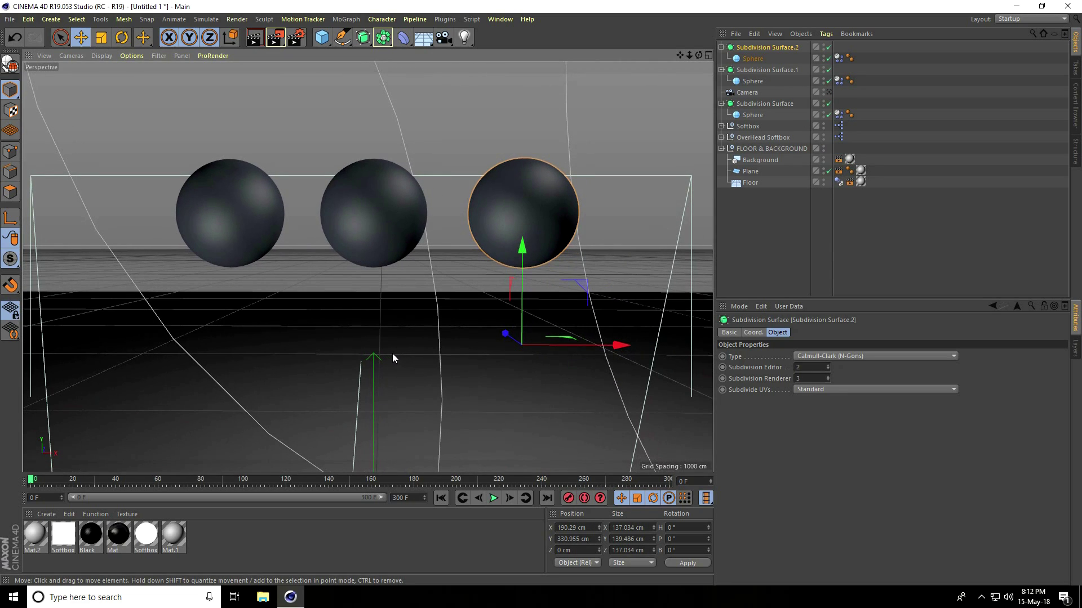
Load the MercyMat materials and drag the magenta and blue materials onto the spheres
click(45, 516)
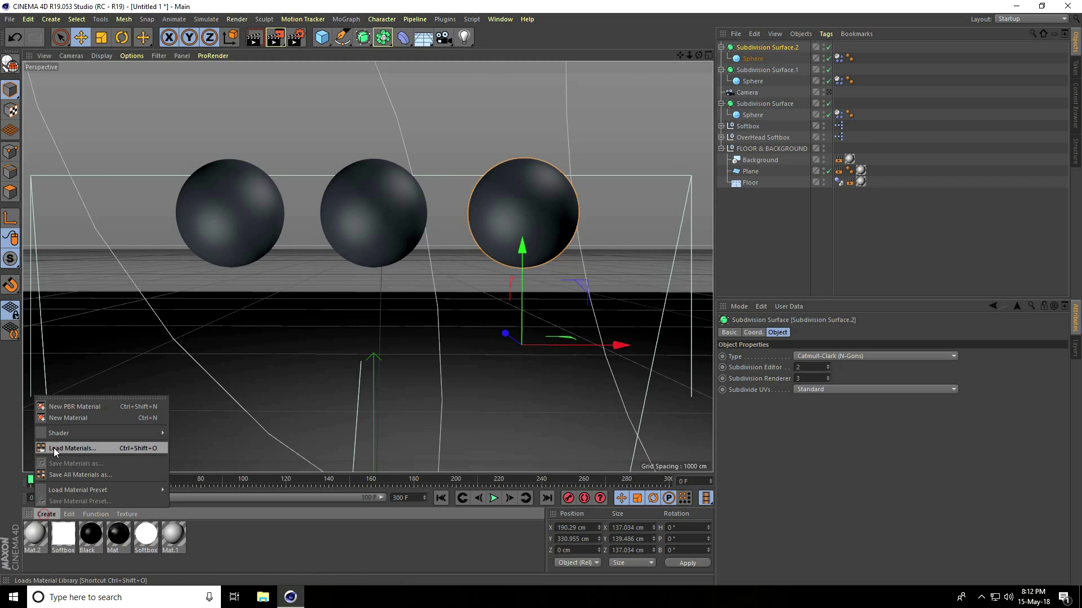
click(60, 452)
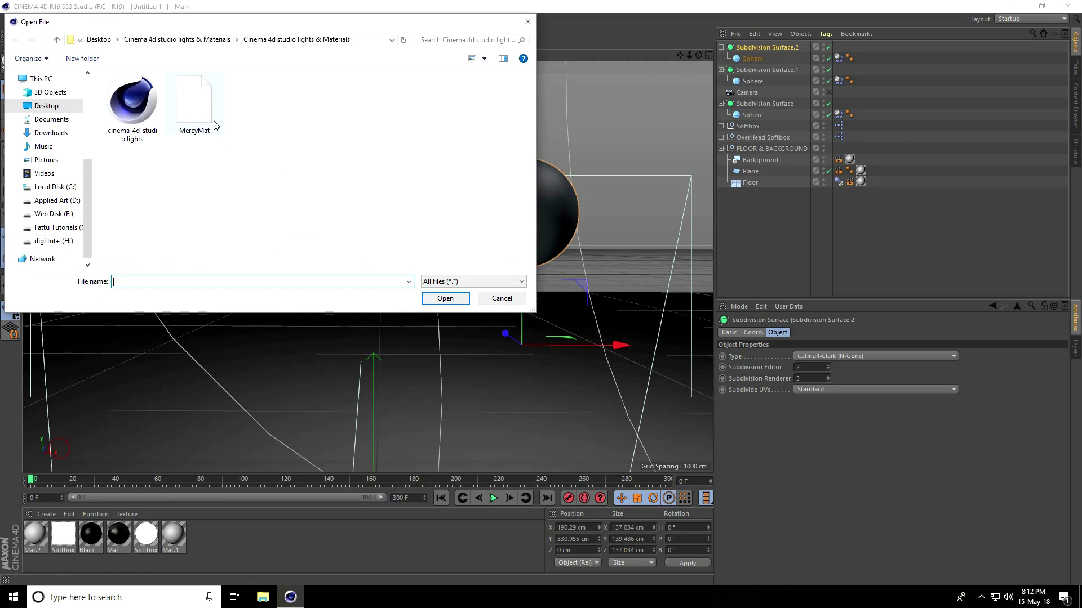
click(213, 123)
click(443, 295)
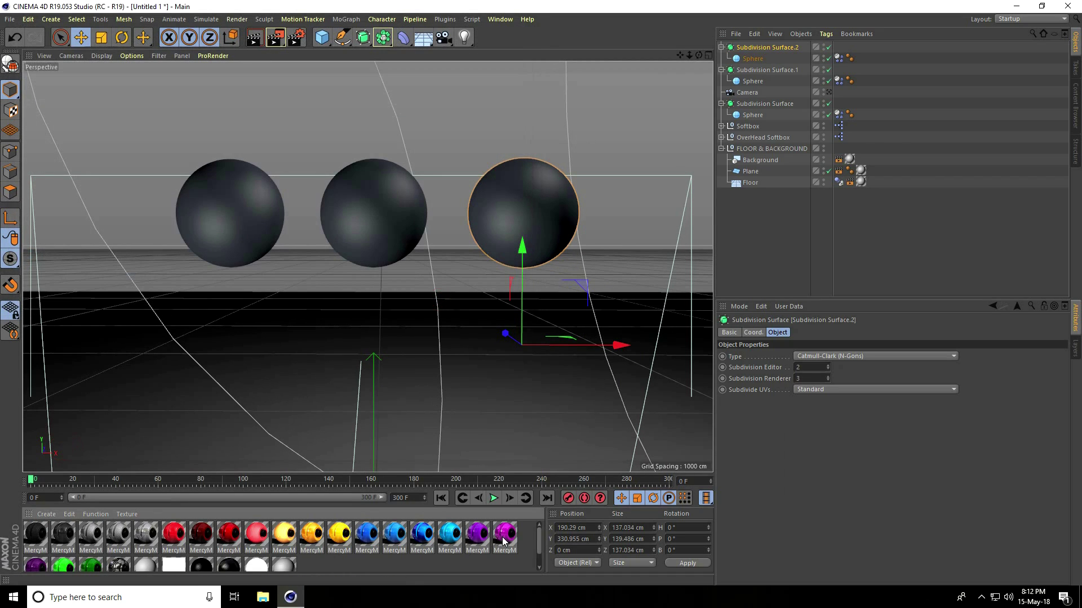
drag(504, 541, 772, 105)
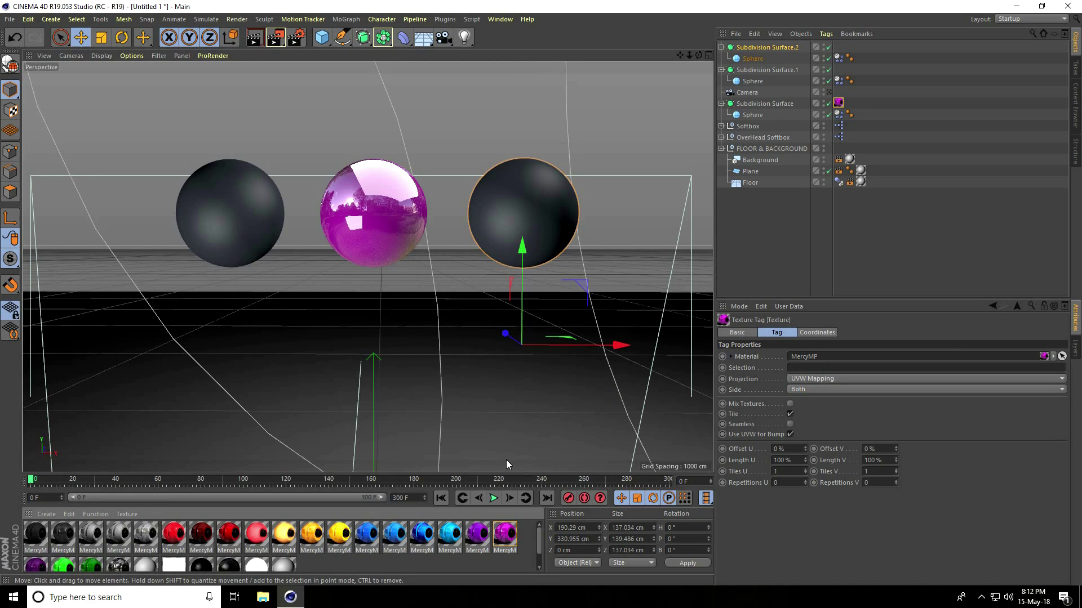
drag(449, 532, 755, 49)
Lower the view toward the floor and play the bounce animation to near its end
alt+middle_drag(631, 451, 628, 262)
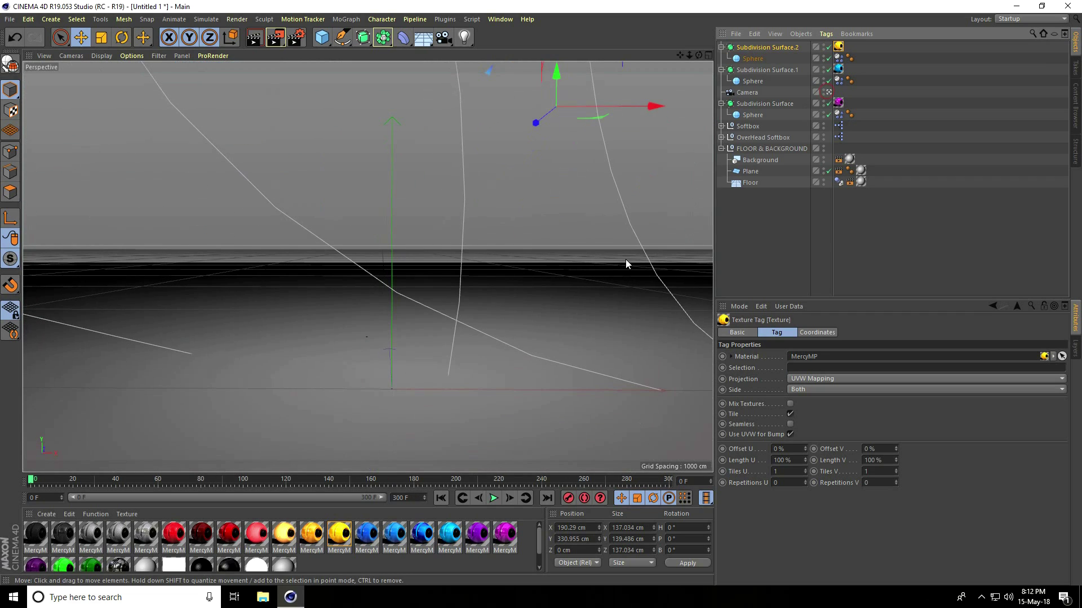
click(493, 499)
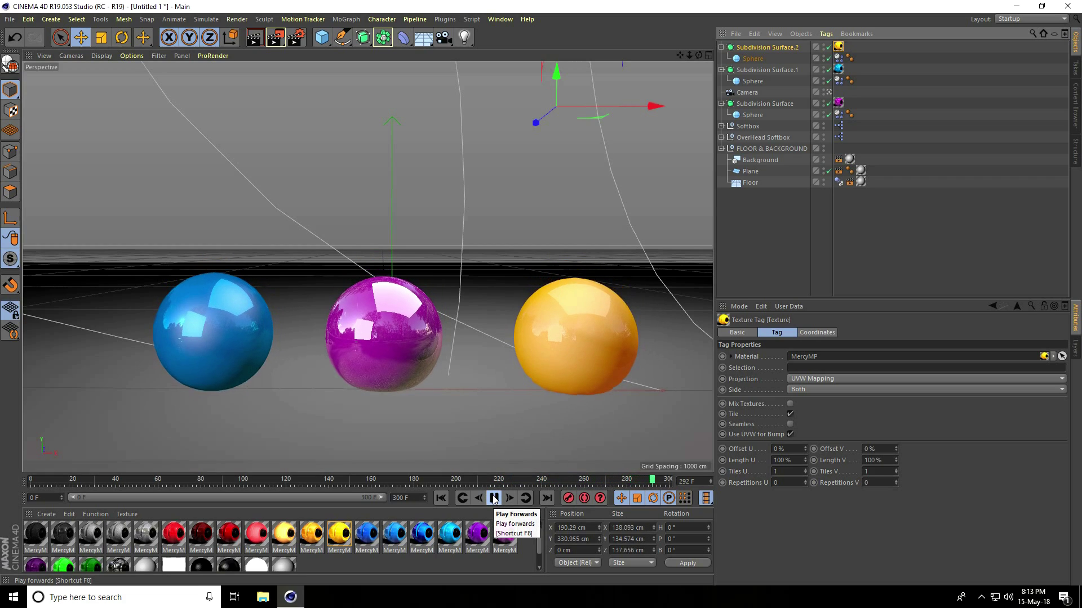
click(494, 499)
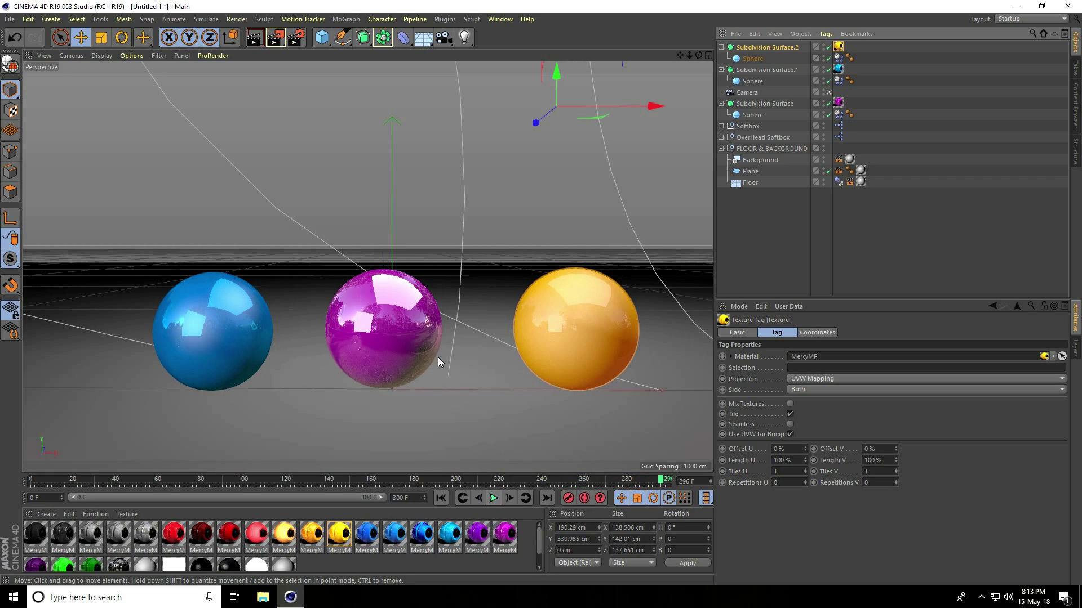
Set the output to the HDTV 1080 29.97 preset with Frame Range set to All Frames
click(300, 40)
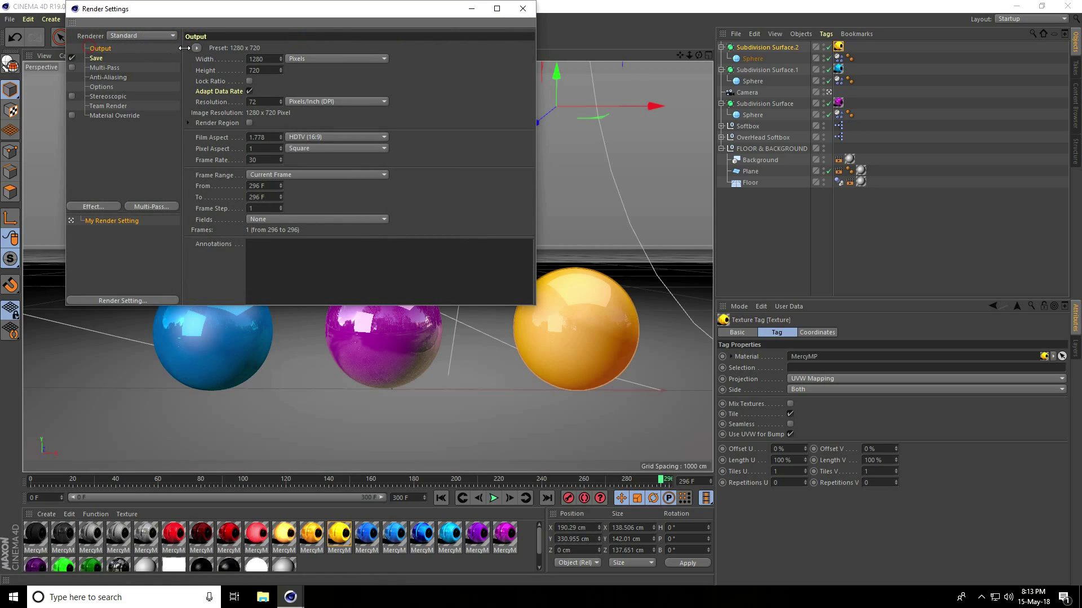
click(196, 48)
mouse_move(220, 82)
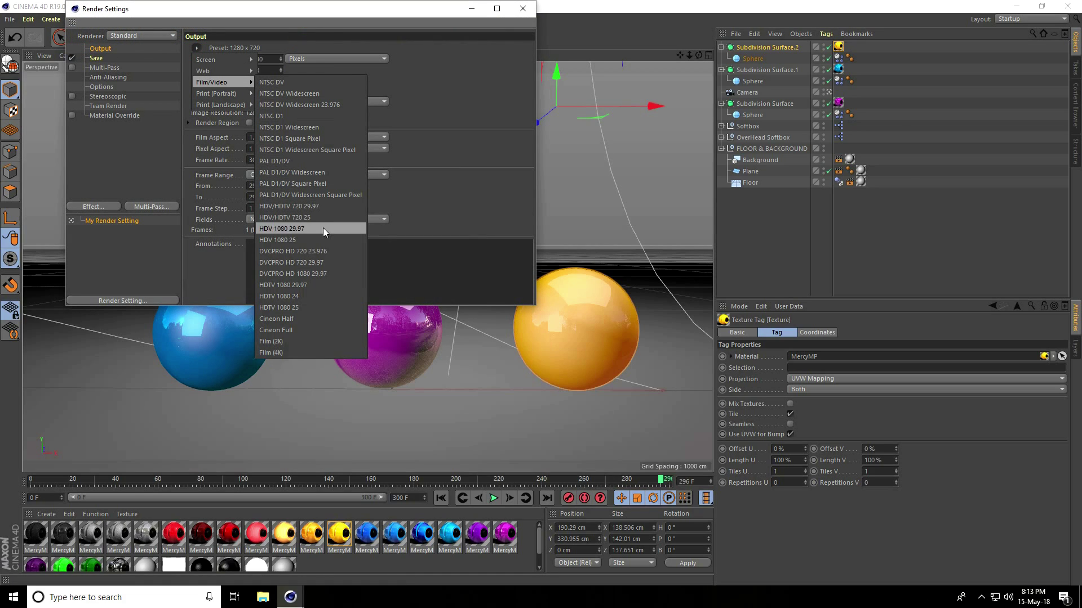
click(307, 285)
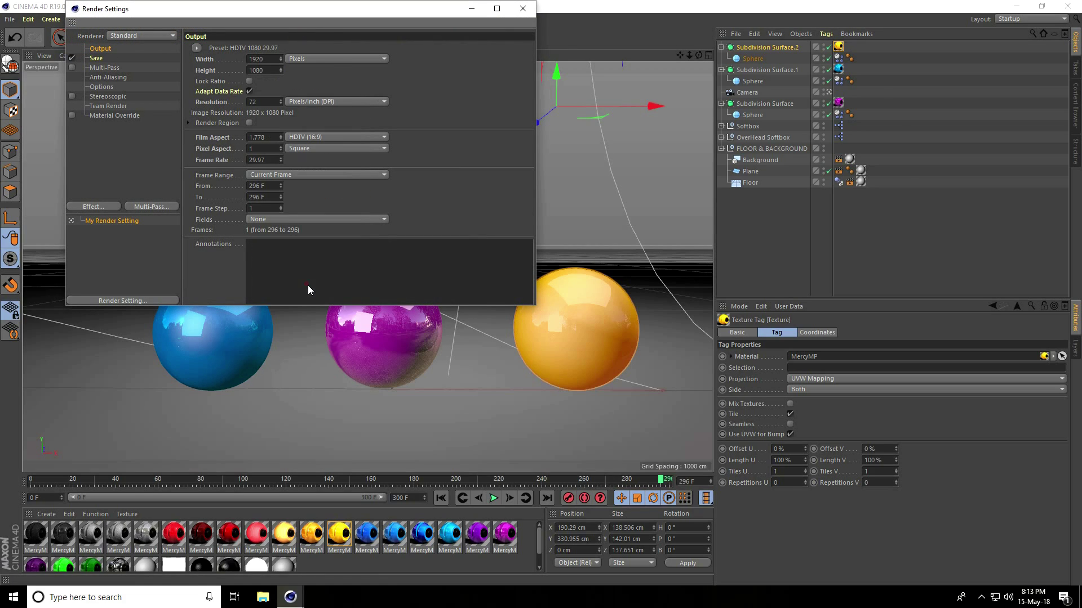
click(294, 175)
click(283, 208)
Set the render anti-aliasing to Best
click(107, 77)
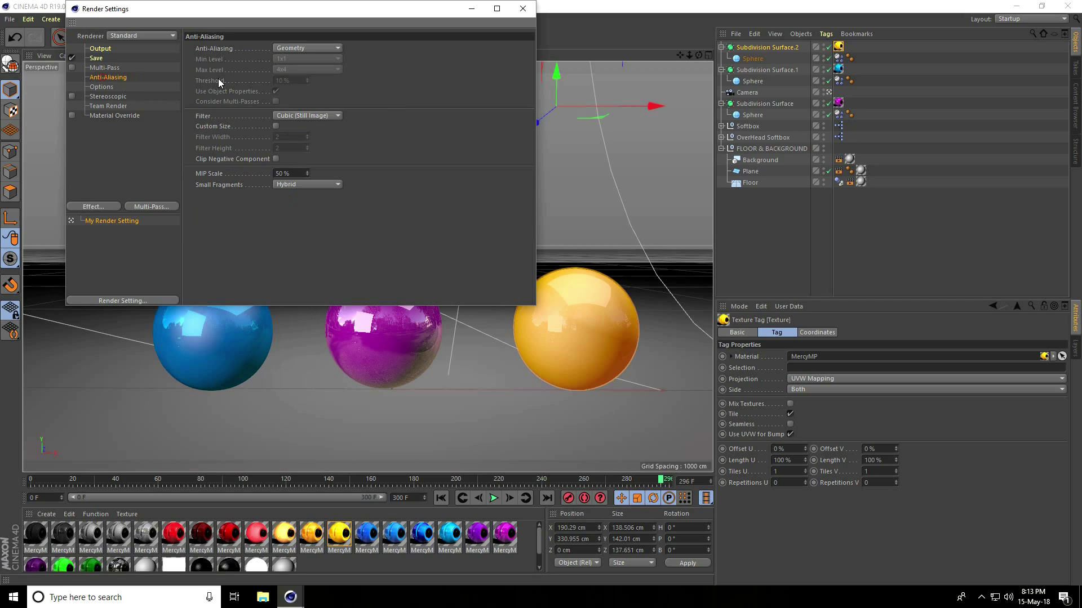
click(298, 49)
click(301, 79)
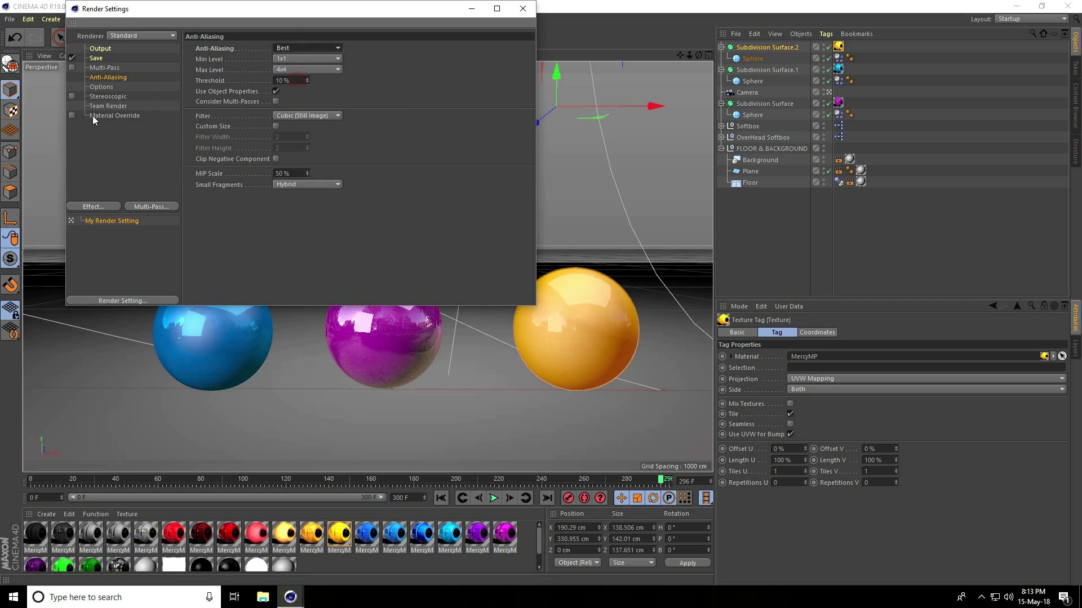
Add Ambient Occlusion and Global Illumination effects to the render settings
click(102, 208)
click(138, 278)
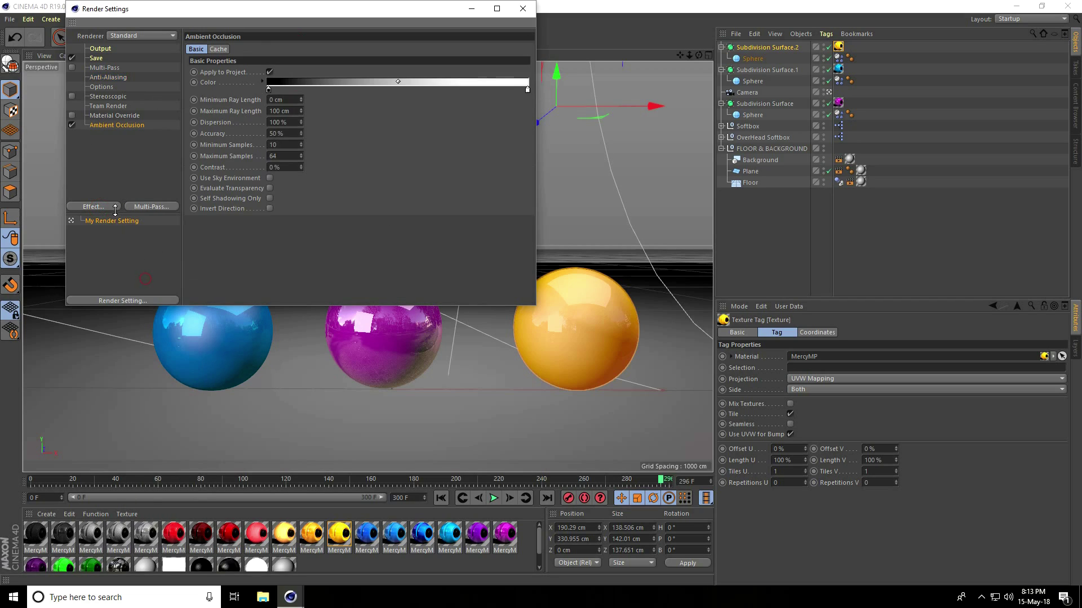
click(113, 207)
click(163, 345)
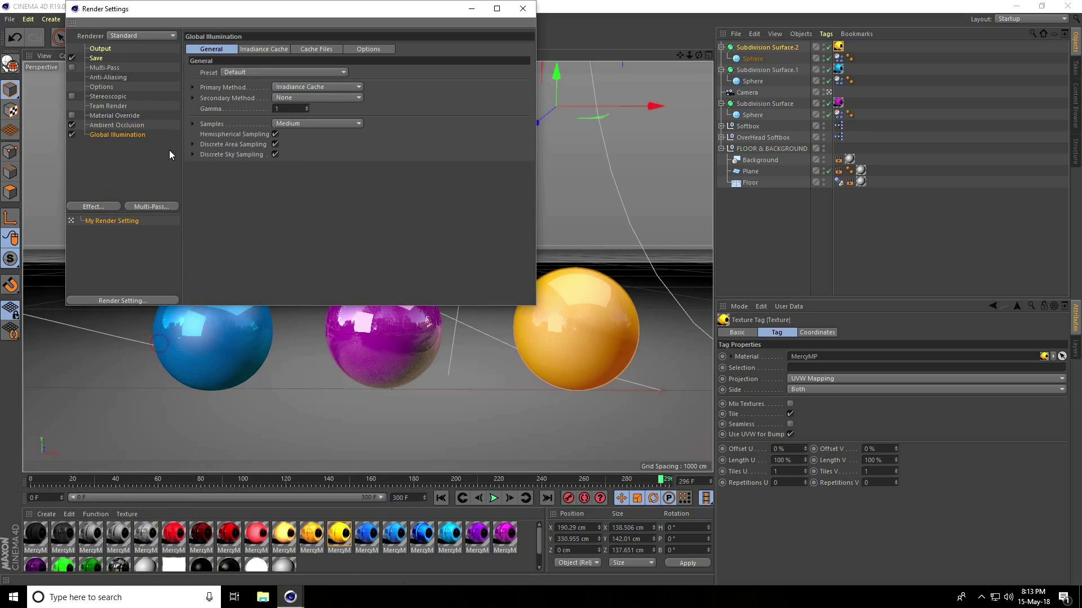
click(99, 78)
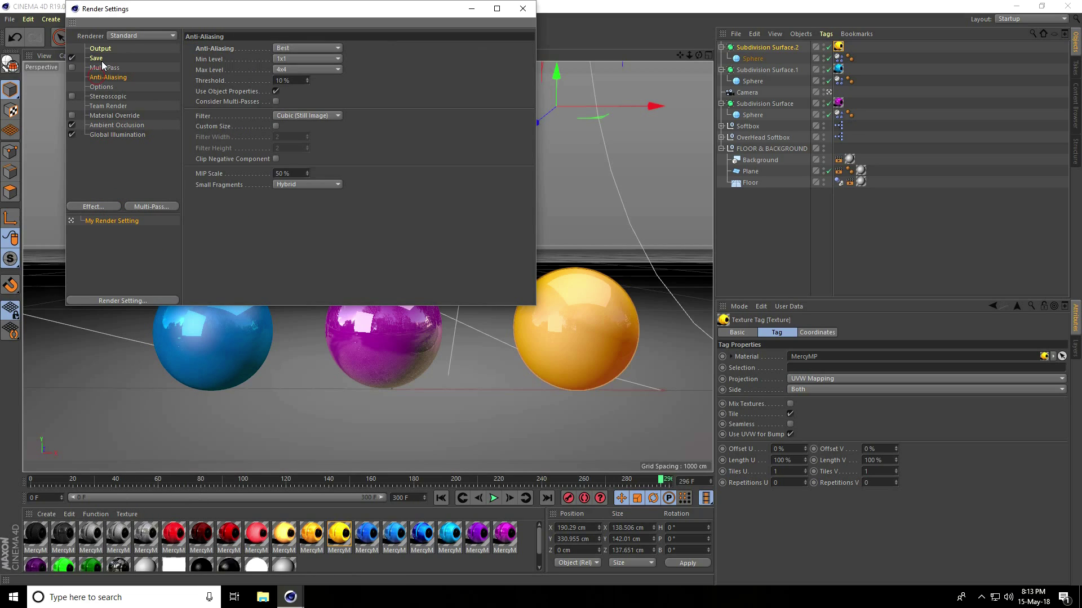
click(97, 59)
click(285, 81)
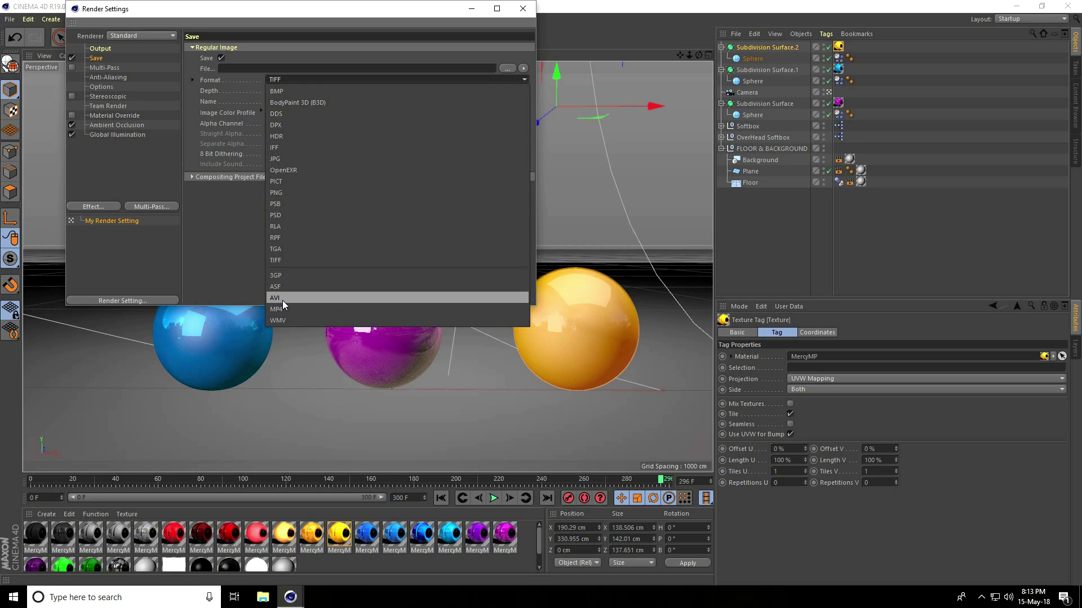
Set the Format to AVI and save the output as 'a' in a new Desktop folder 'ball'
click(300, 299)
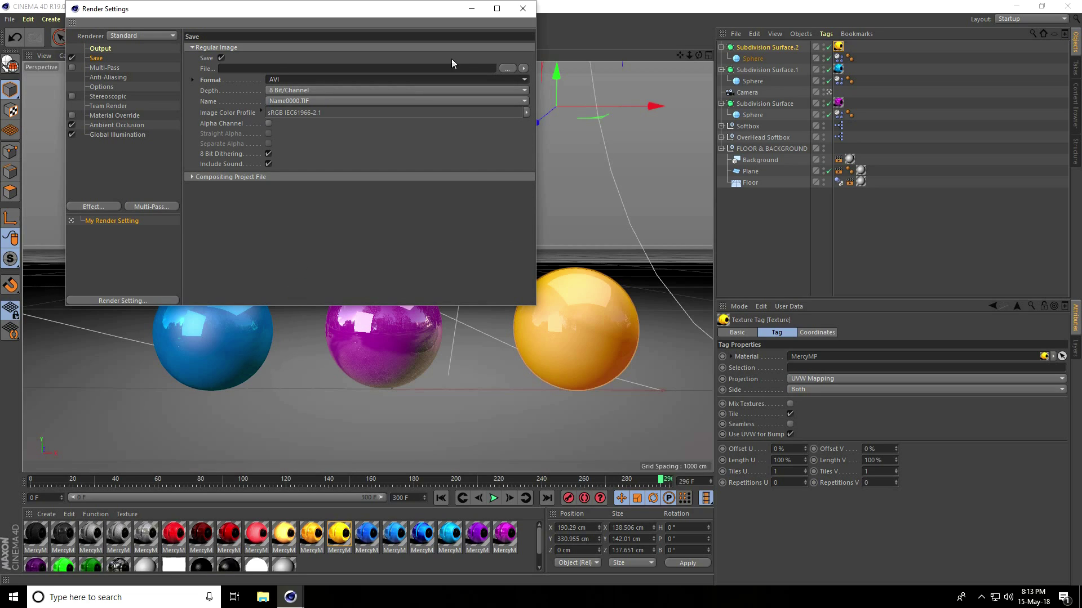
click(508, 68)
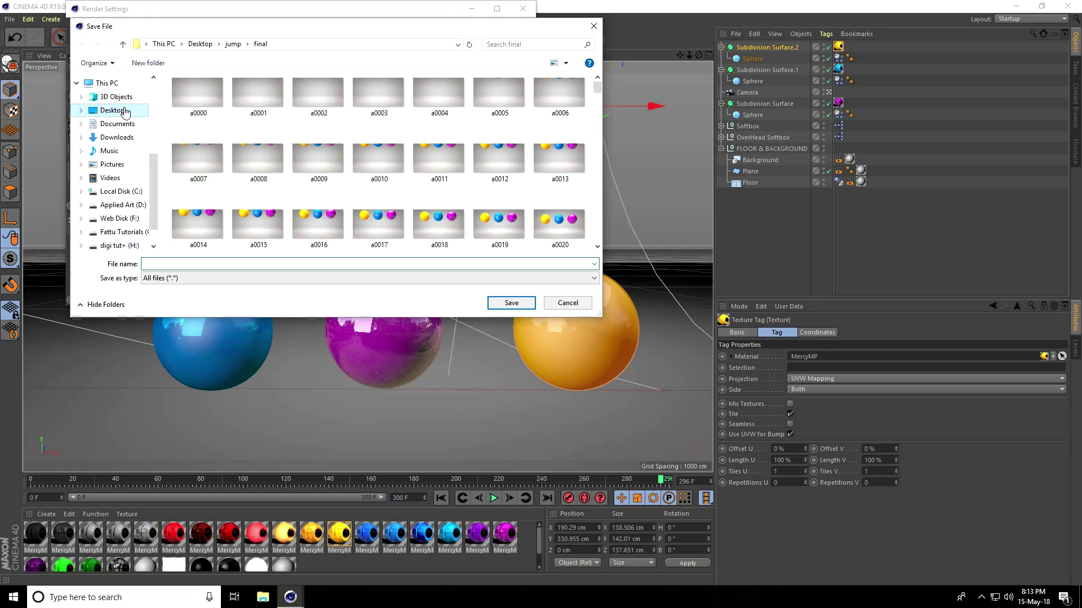
click(112, 109)
right_click(353, 176)
mouse_move(383, 307)
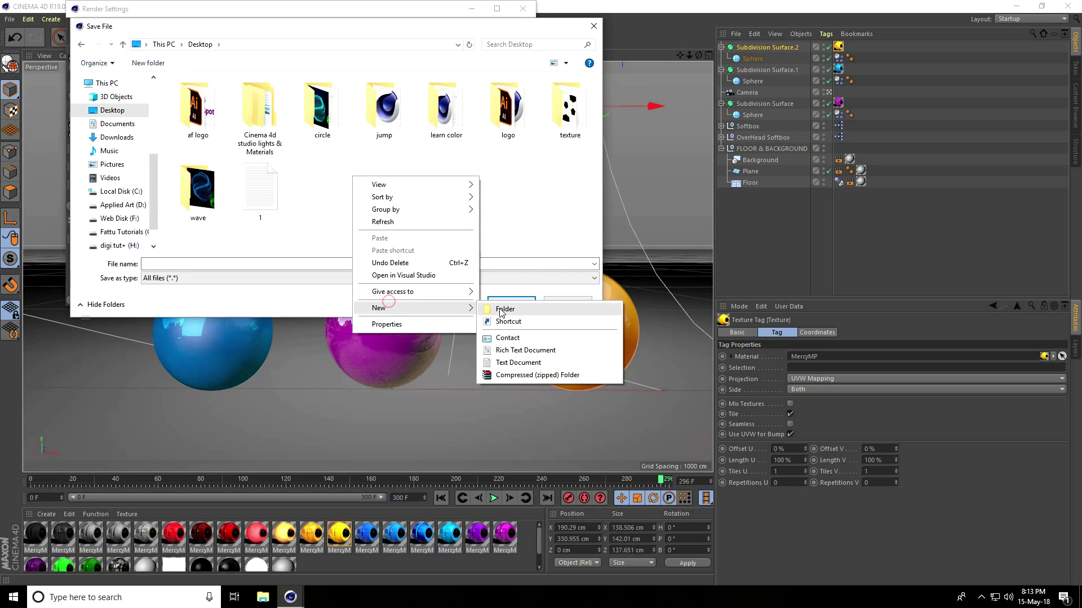
click(503, 309)
text(ca)
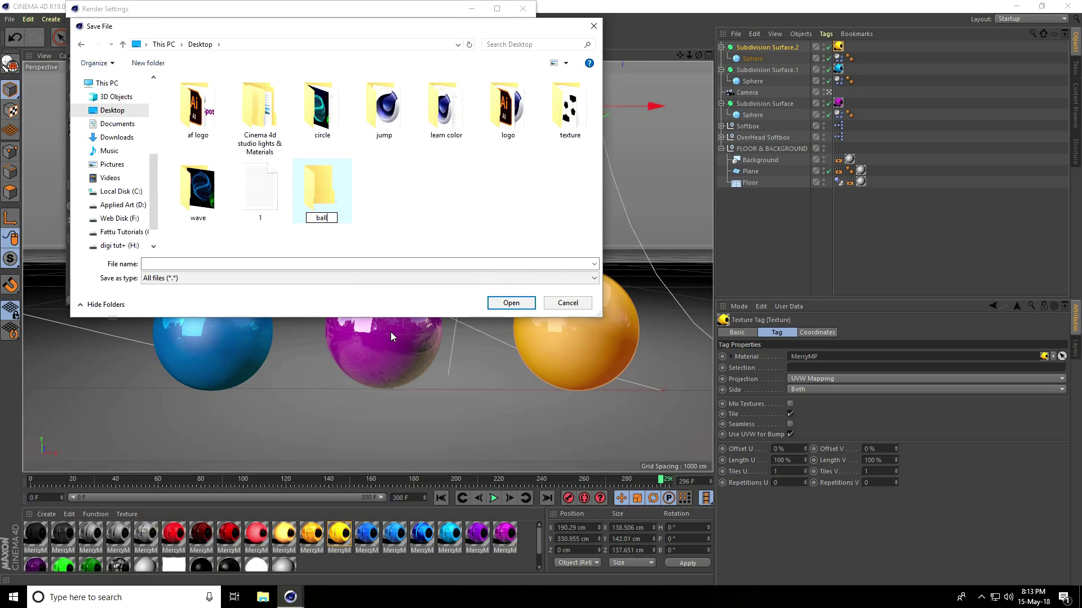
key(Return)
key(Return)
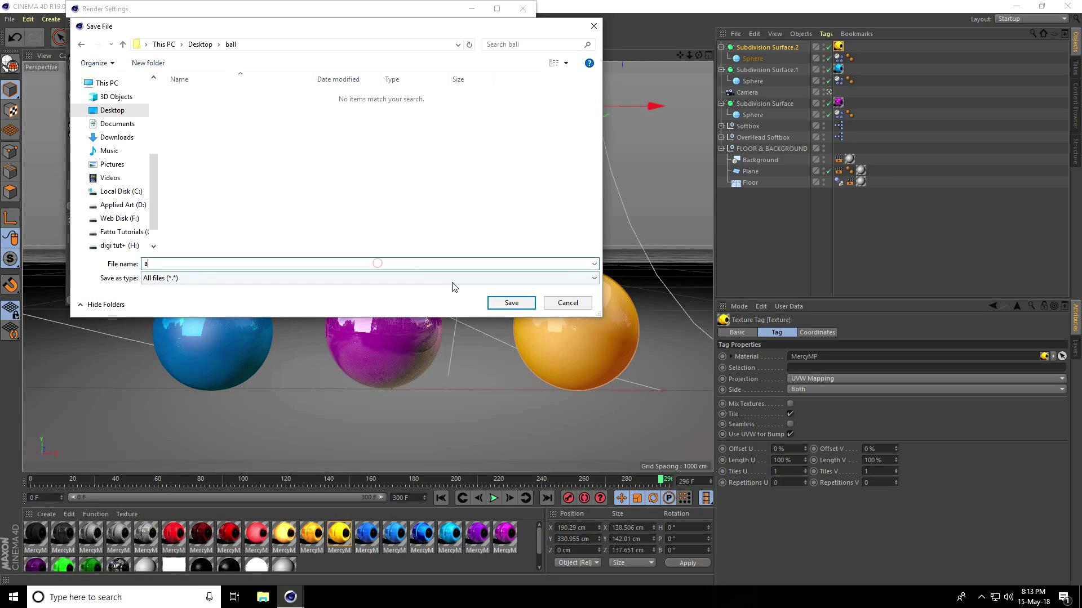
click(511, 303)
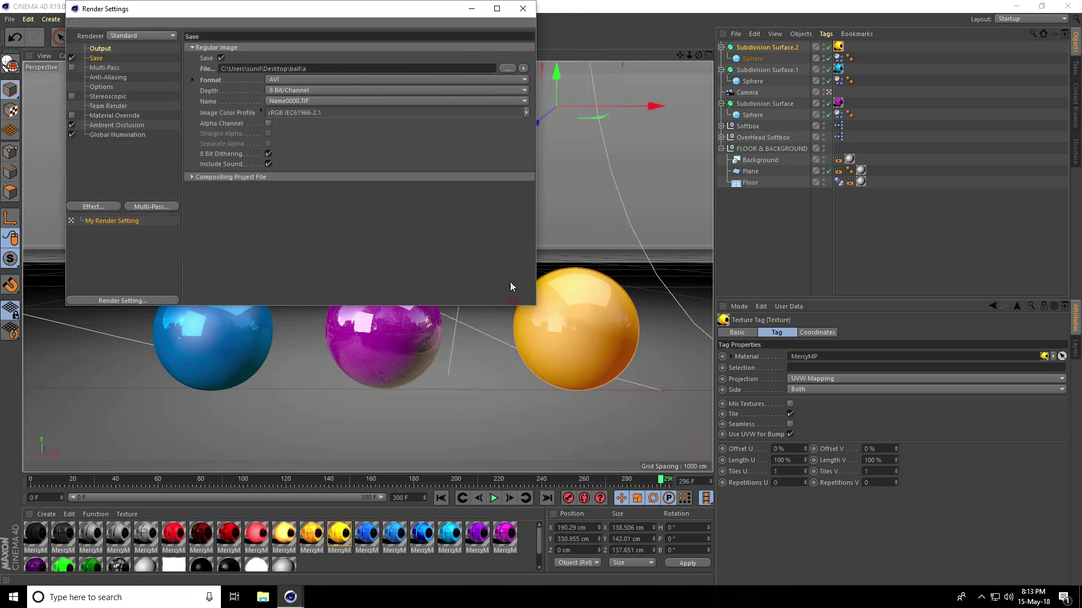
Close Render Settings, start Render to Picture Viewer, and accept the Asset Error warning
click(523, 9)
click(275, 38)
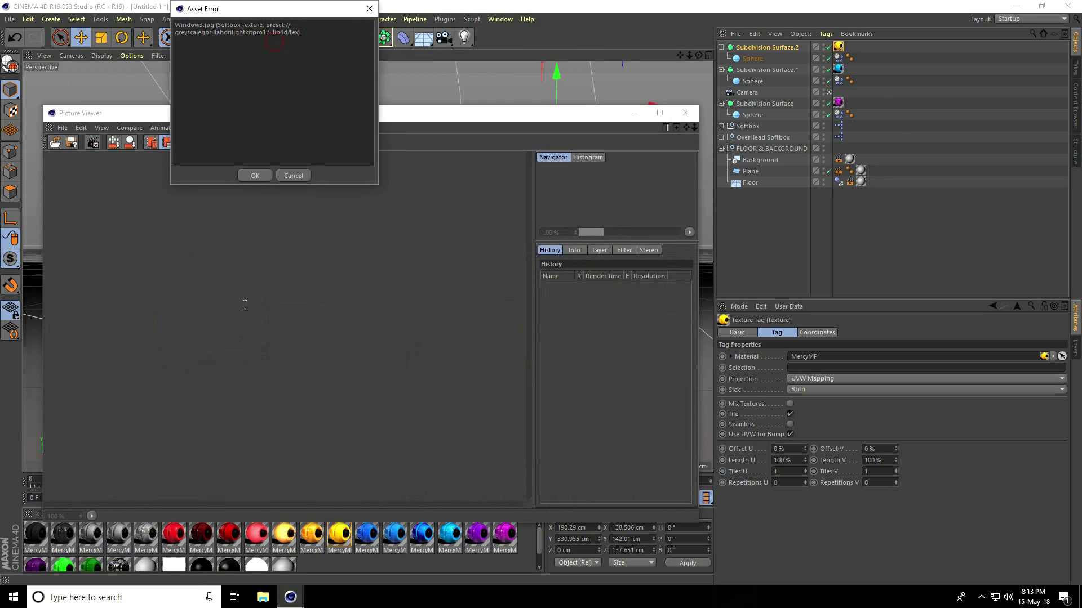
click(248, 176)
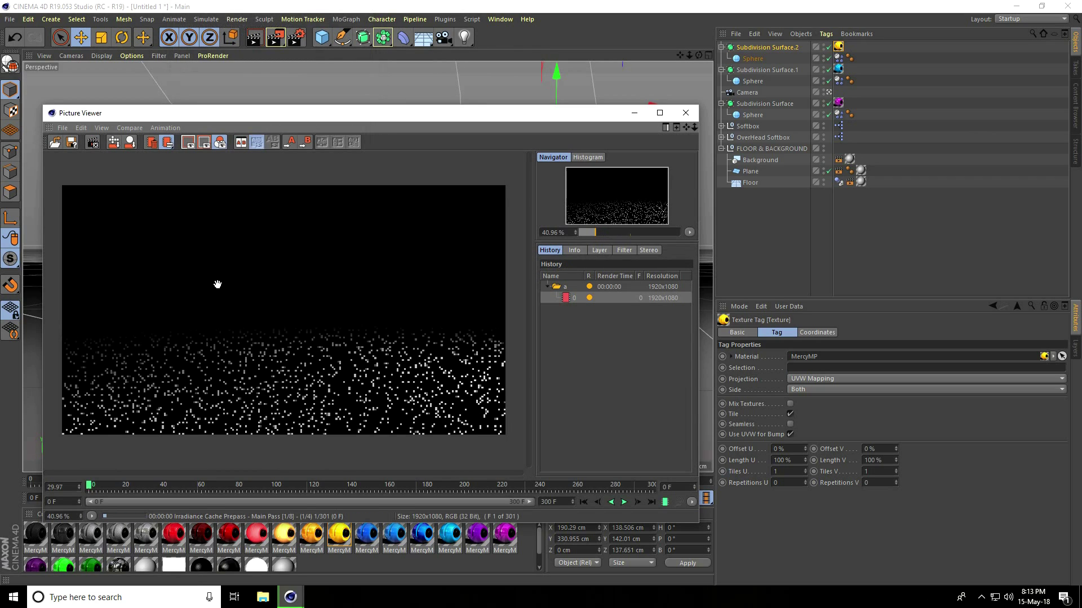